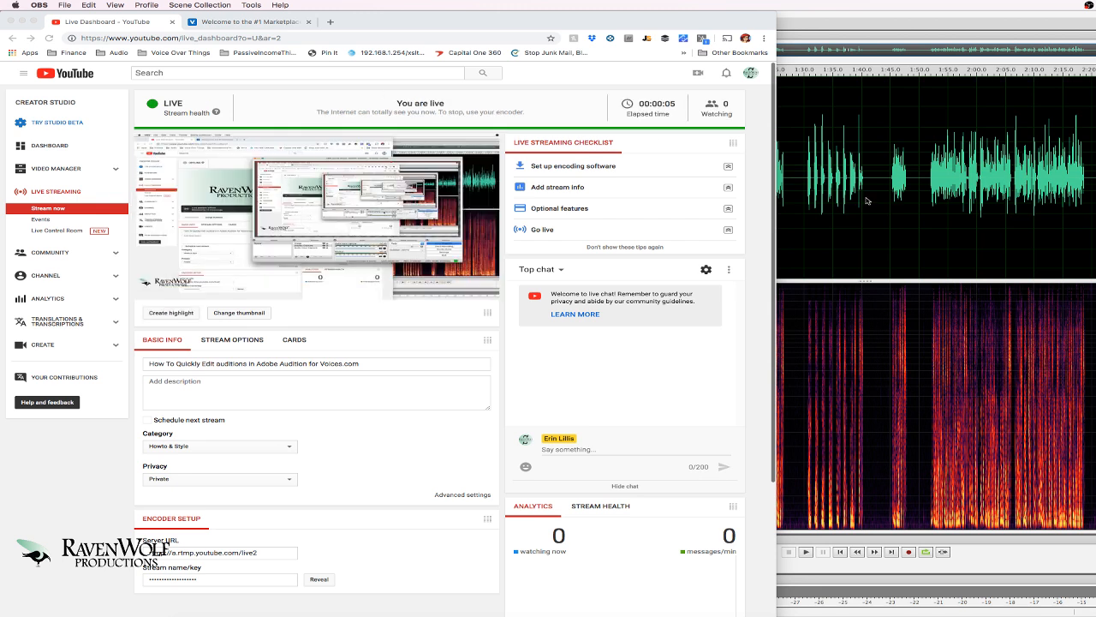
# Bring the Adobe Audition window with sample.wav in front of the YouTube Live Dashboard.
pyautogui.click(867, 201)
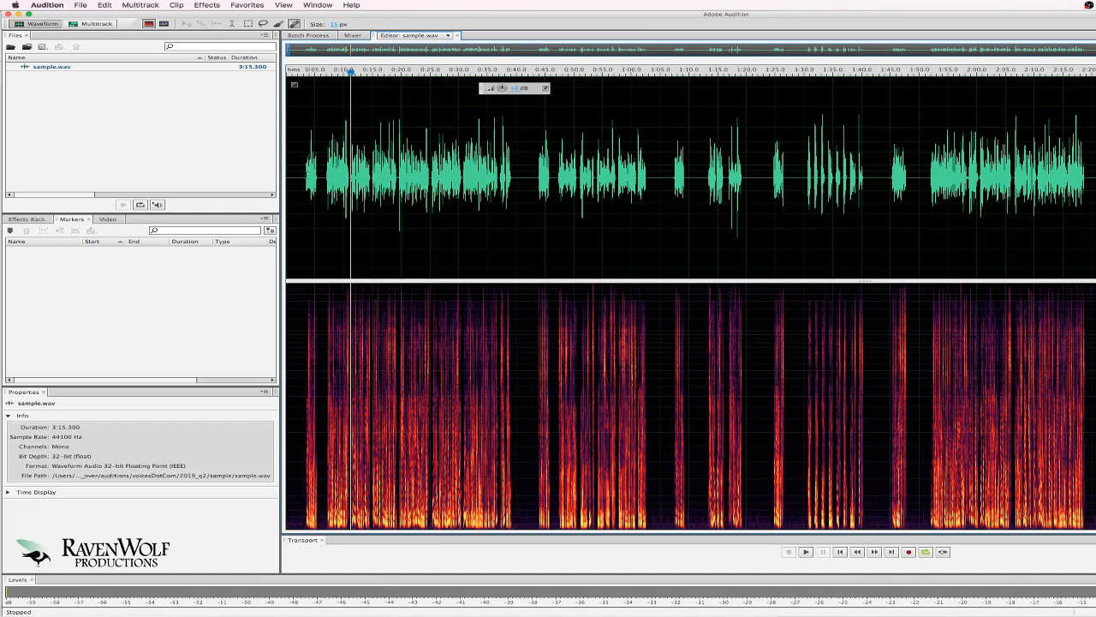
# Play the first couple of seconds of sample.wav, then return to the YouTube live dashboard.
pyautogui.click(295, 175)
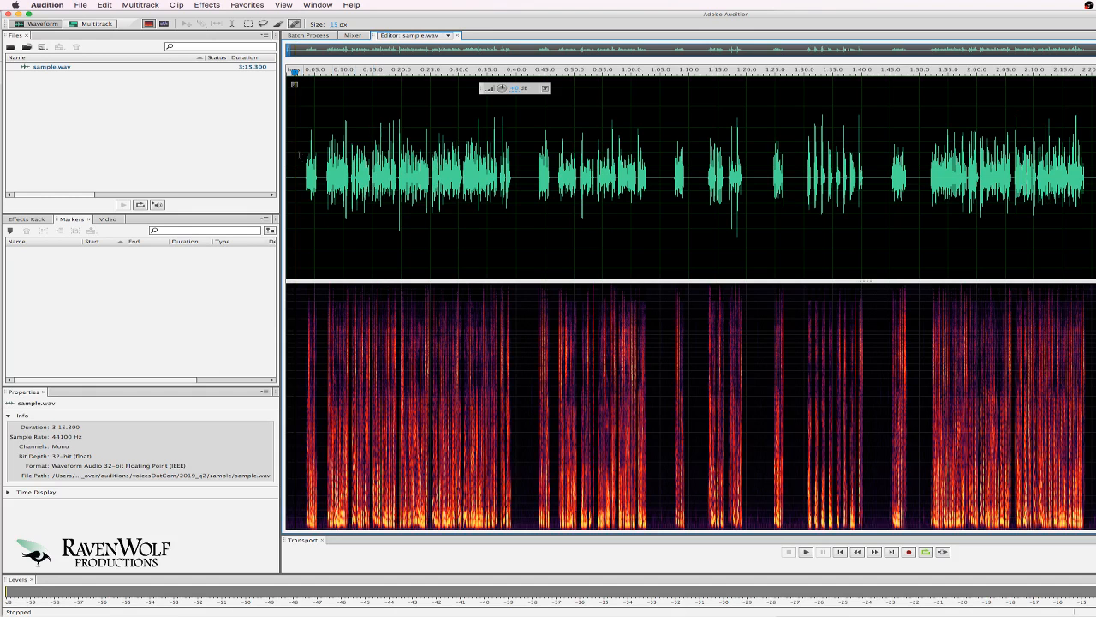
pyautogui.click(305, 163)
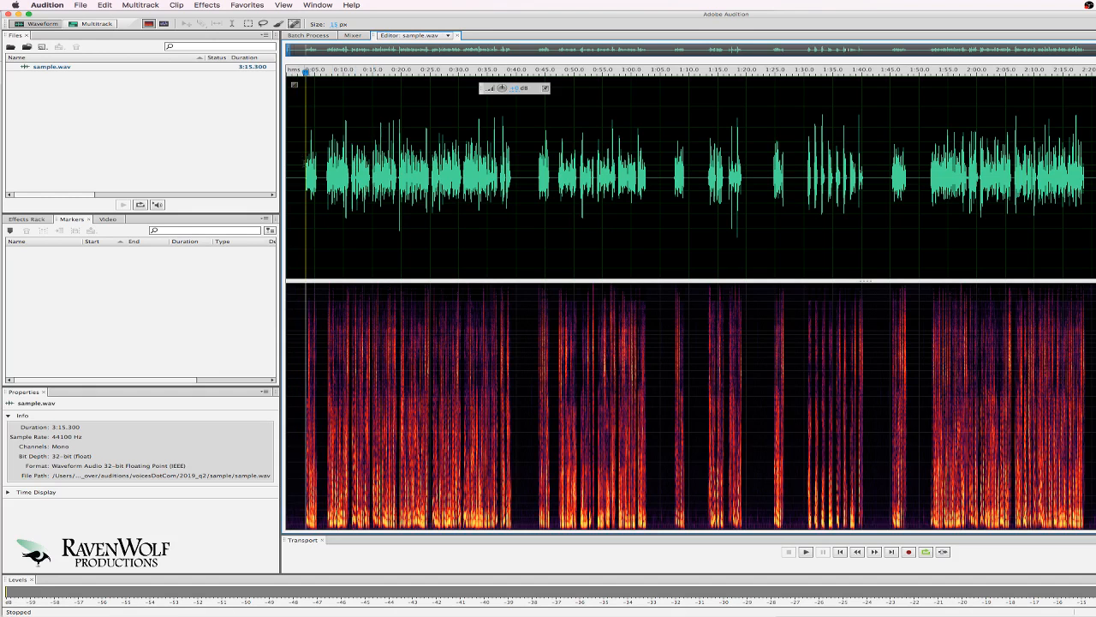
pyautogui.click(293, 165)
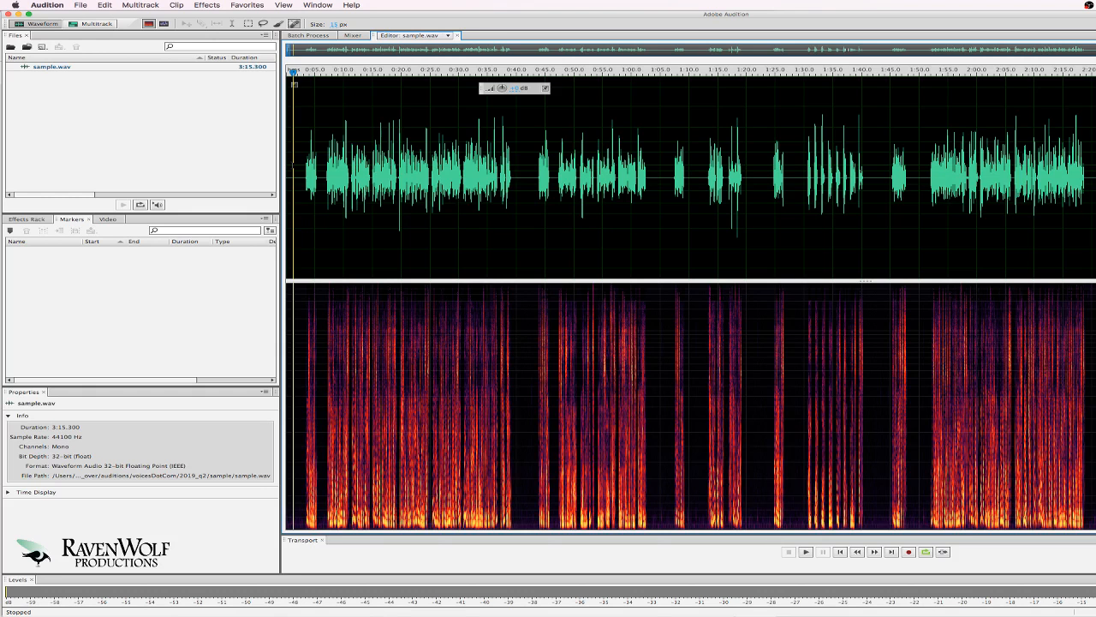
pyautogui.moveTo(302, 171); pyautogui.dragTo(322, 171)
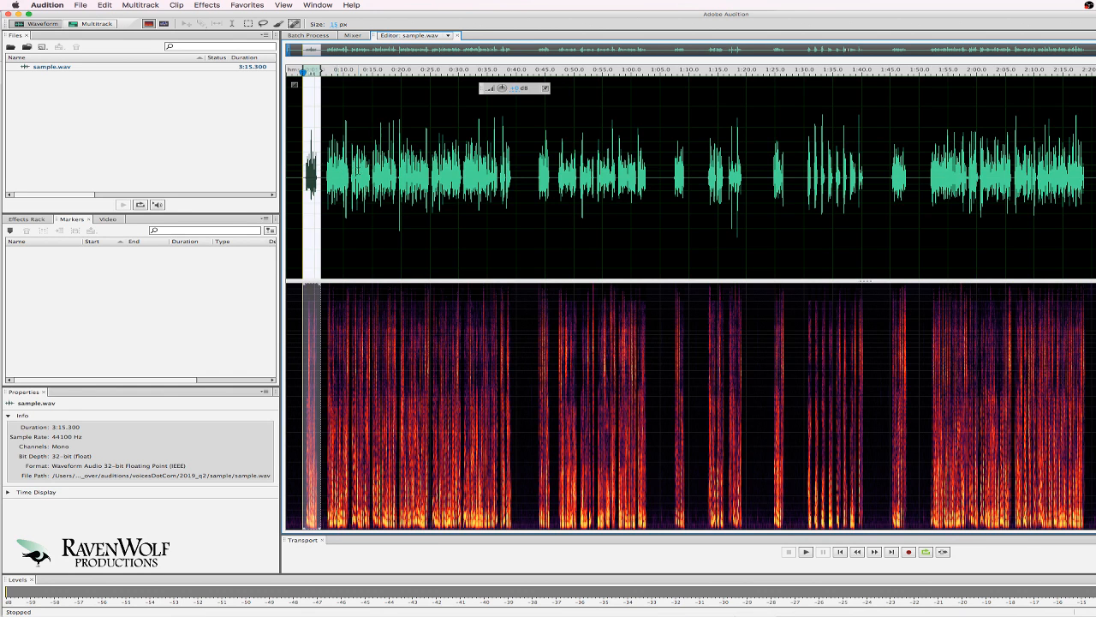
pyautogui.press('space')
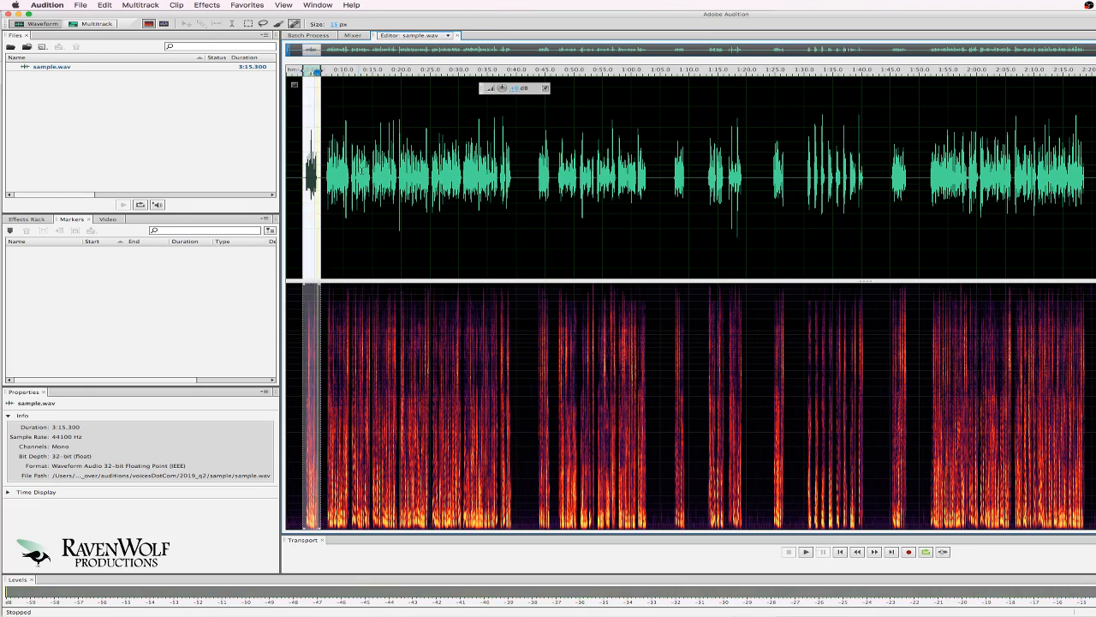
pyautogui.click(291, 616)
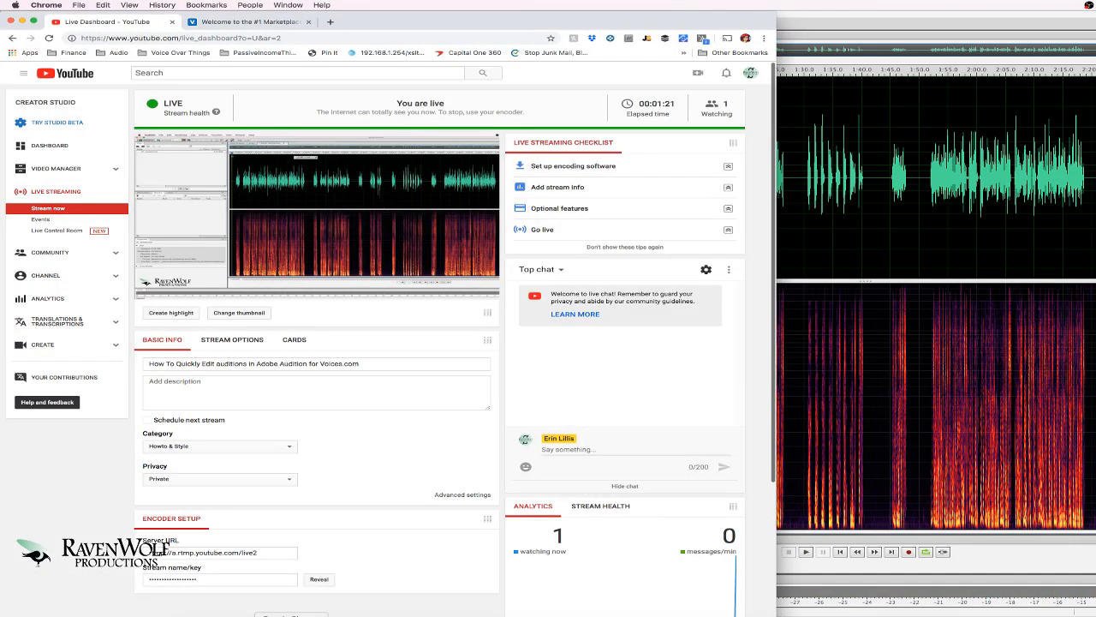
# Open Voices.com's Jobs > Hiring list, select the first job number, then return to Audition.
pyautogui.click(250, 21)
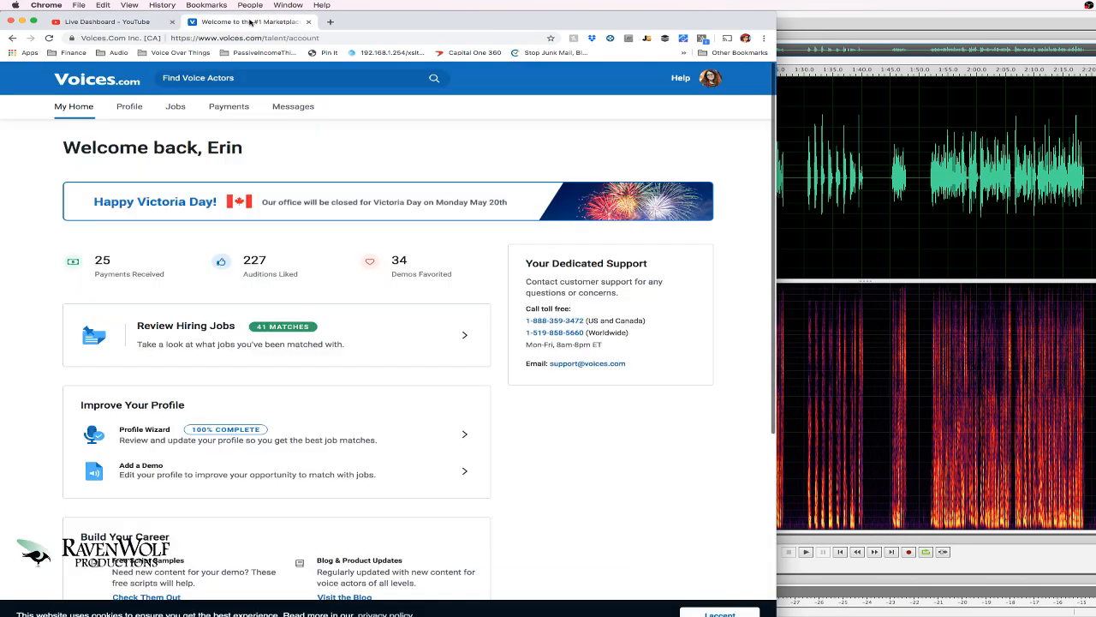
pyautogui.moveTo(175, 110)
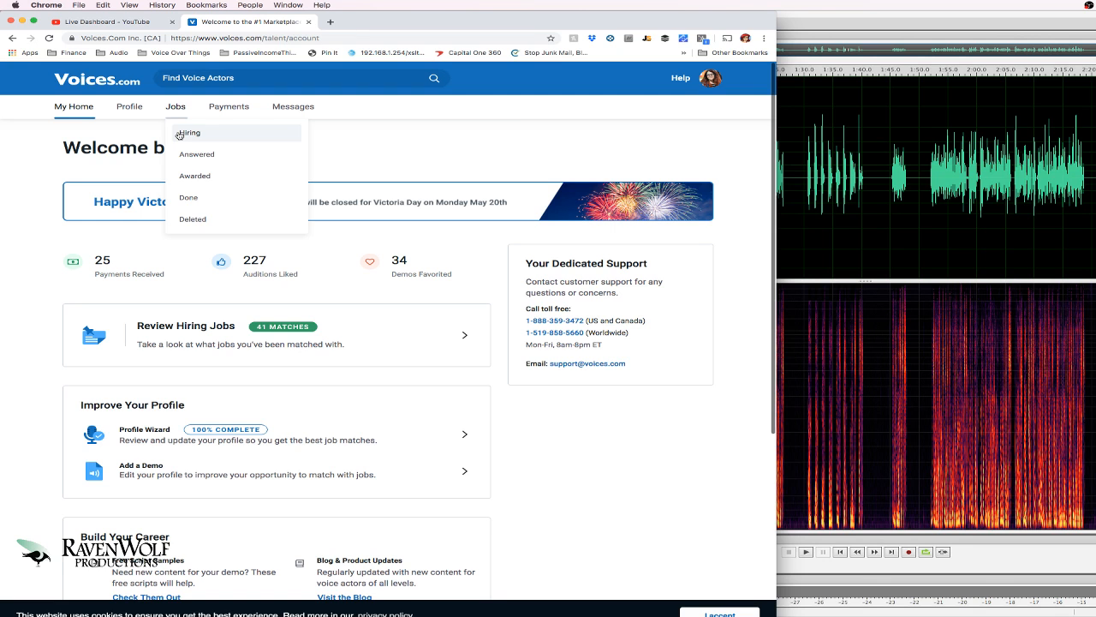
pyautogui.click(179, 135)
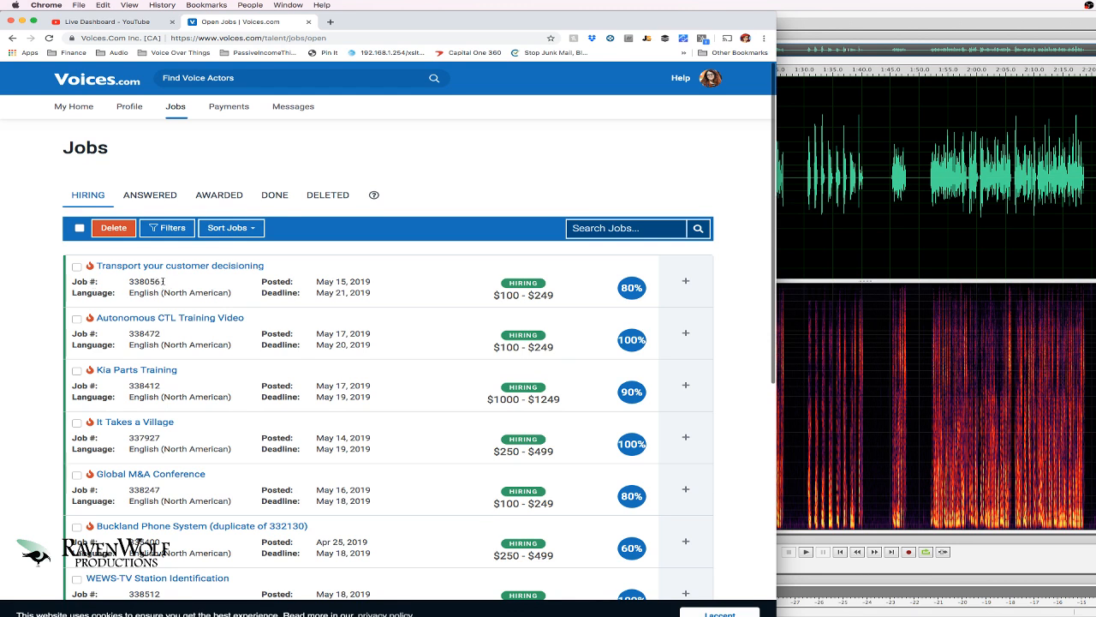
pyautogui.moveTo(161, 282); pyautogui.dragTo(127, 282)
pyautogui.click(829, 215)
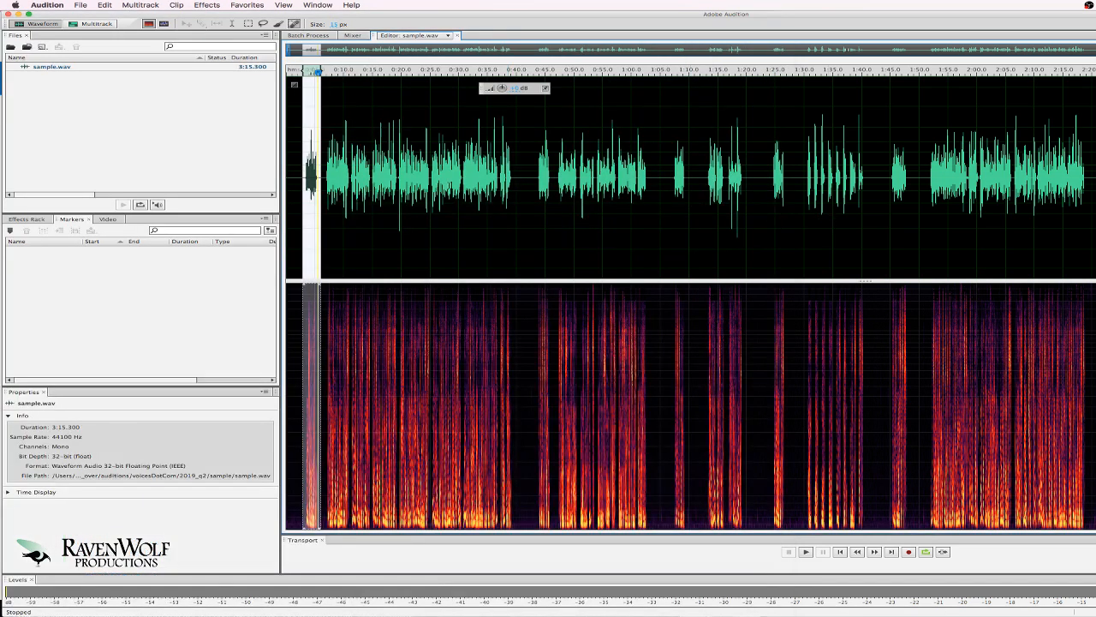
pyautogui.click(319, 172)
pyautogui.click(441, 173)
pyautogui.click(324, 173)
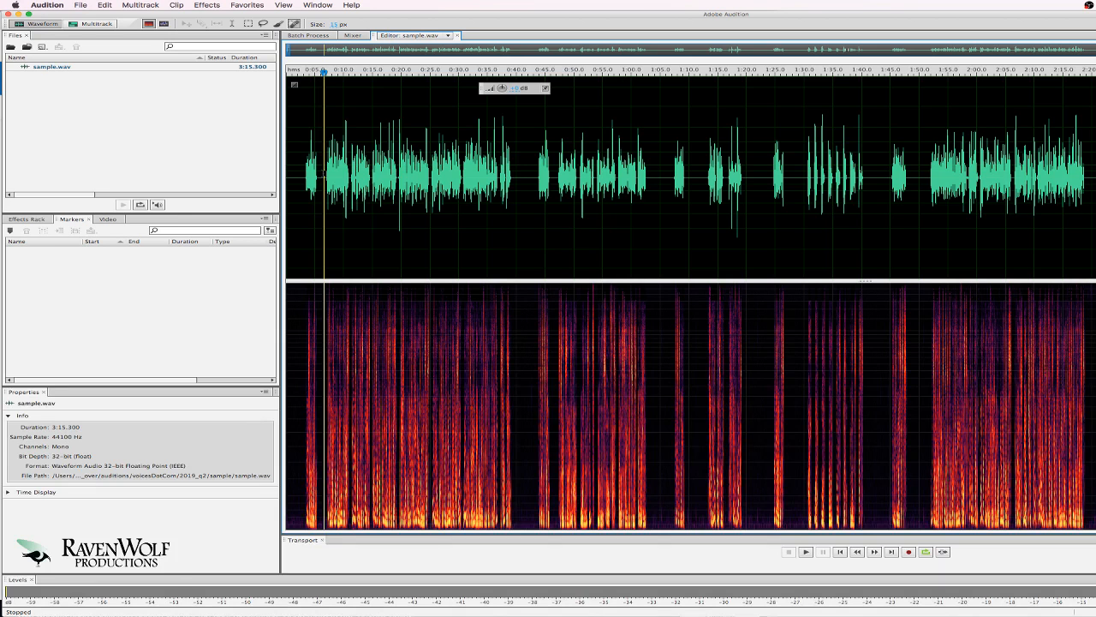
pyautogui.press('space')
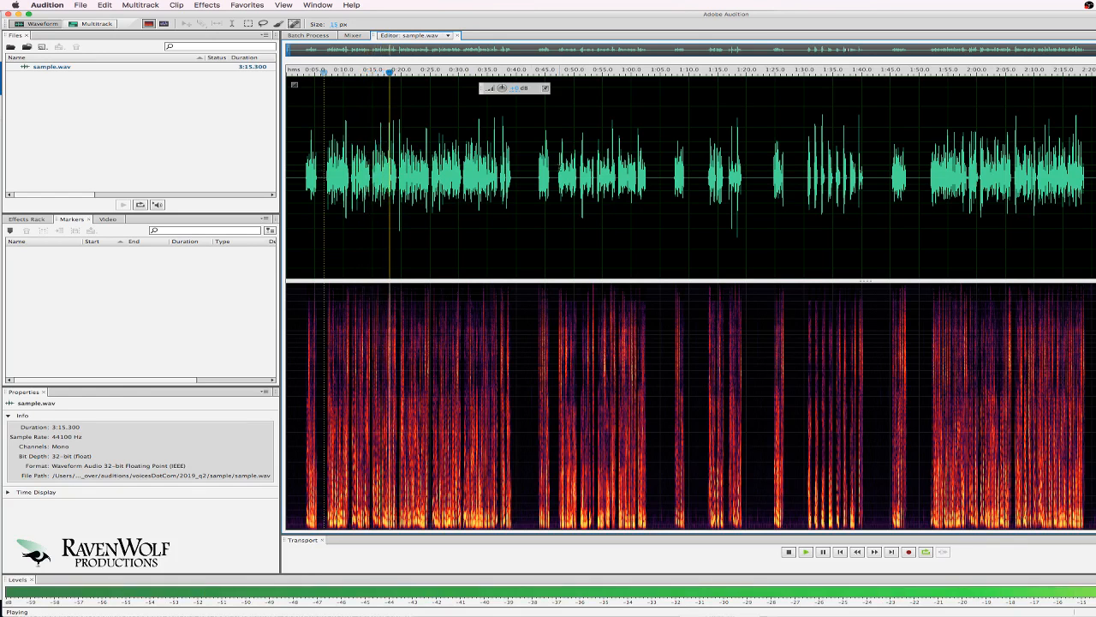
pyautogui.press('space')
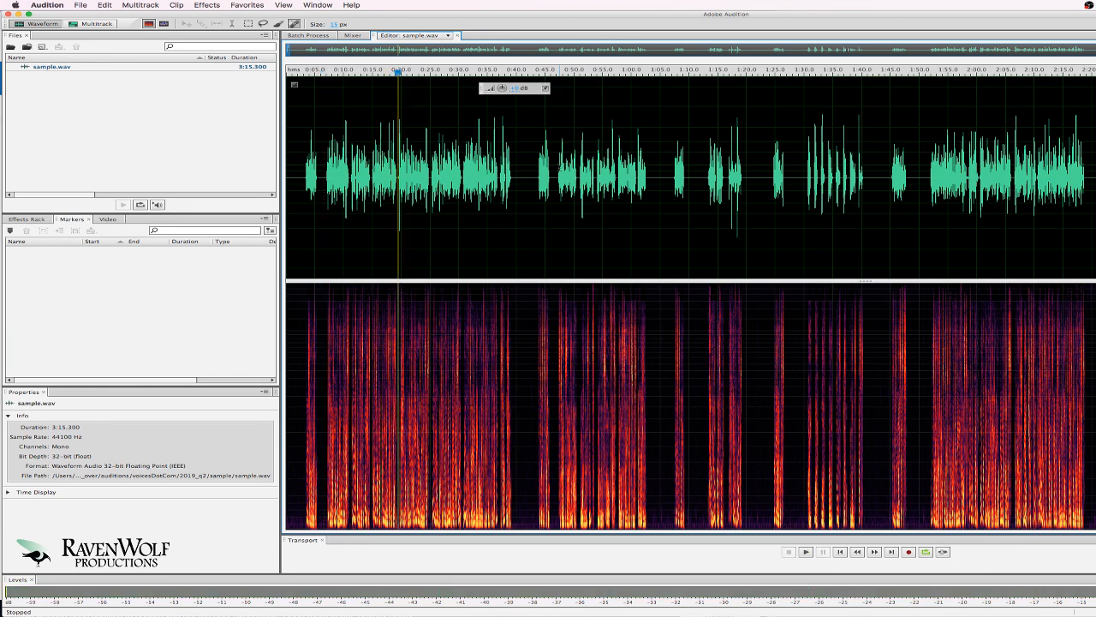
pyautogui.click(515, 176)
pyautogui.press('space')
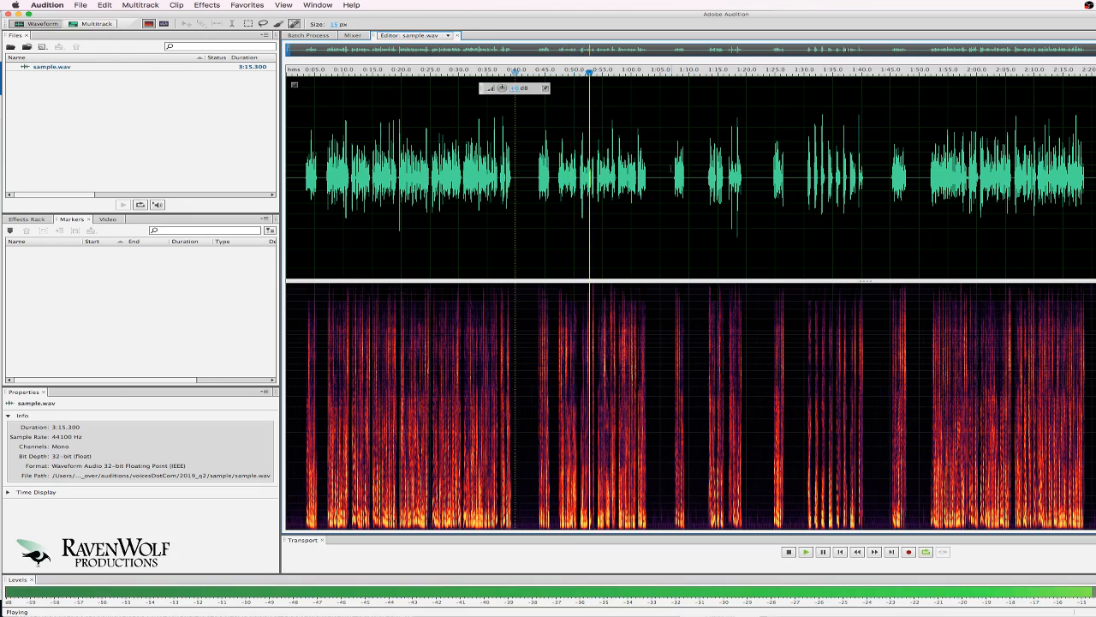
pyautogui.press('space')
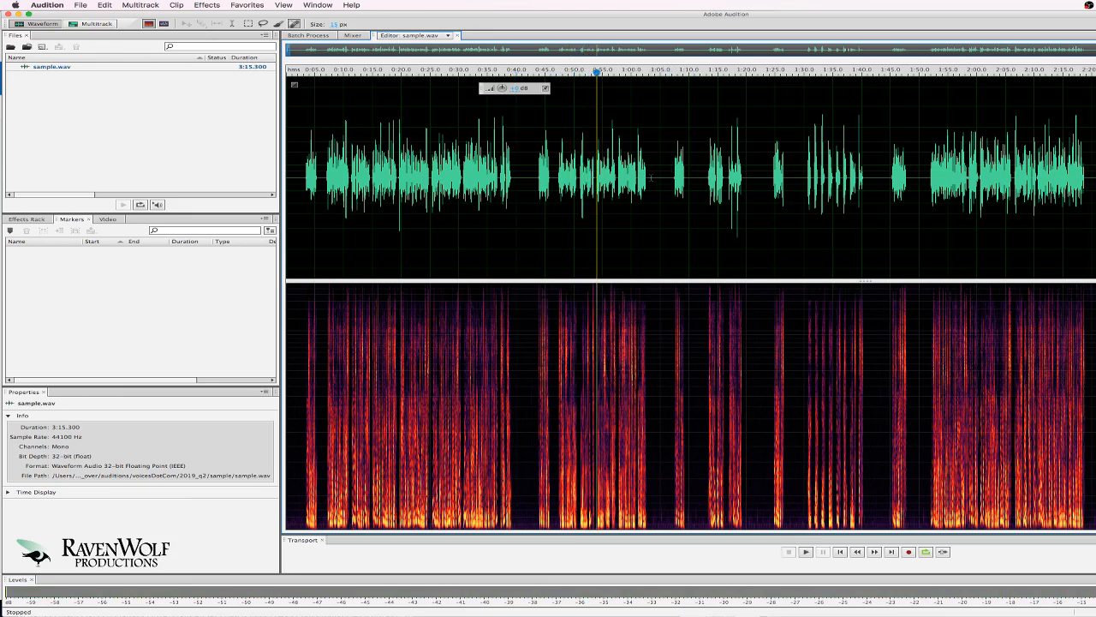
pyautogui.click(674, 177)
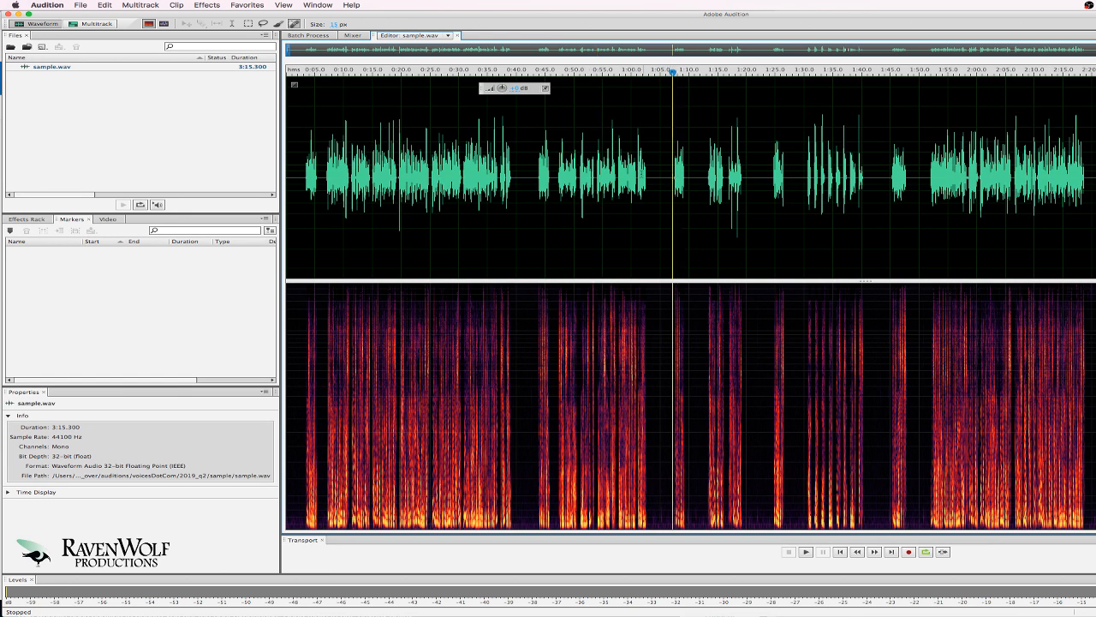
pyautogui.press('space')
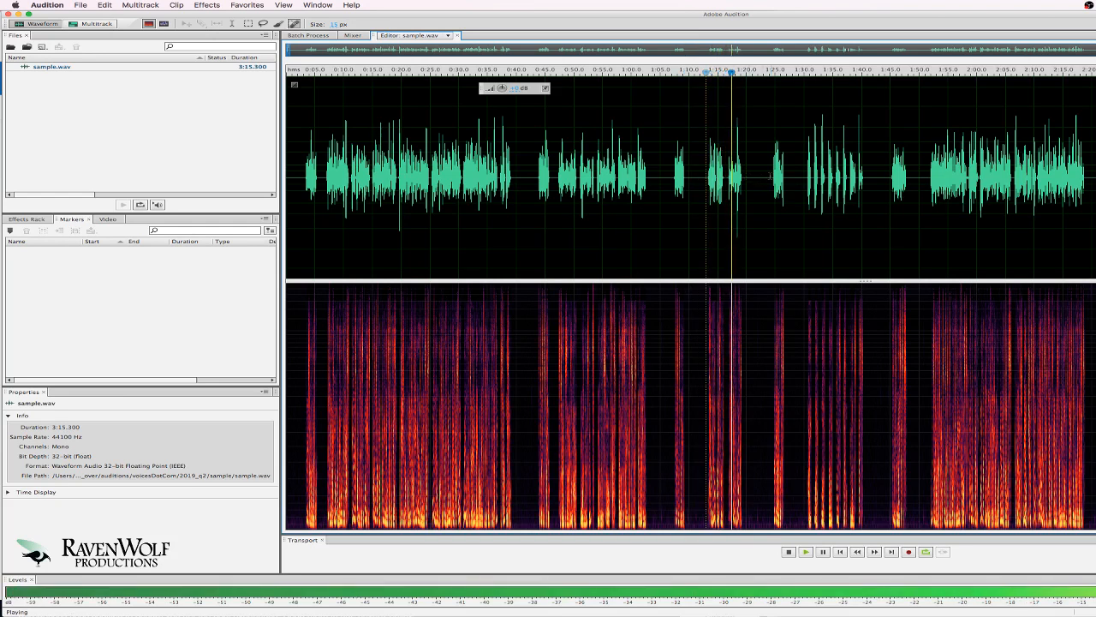
pyautogui.press('space')
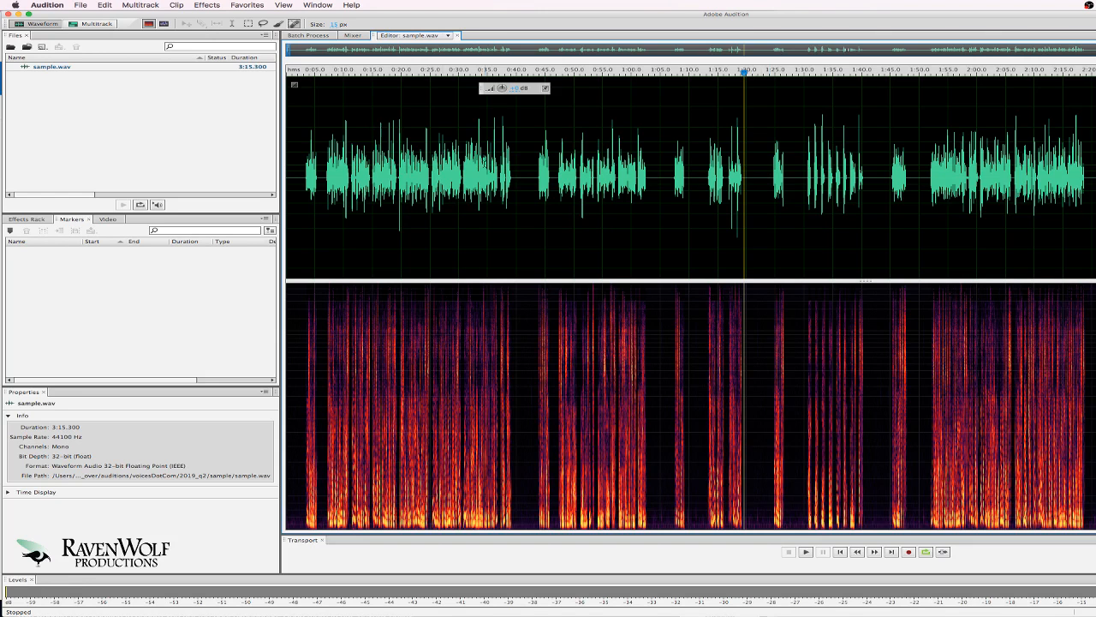
pyautogui.click(512, 177)
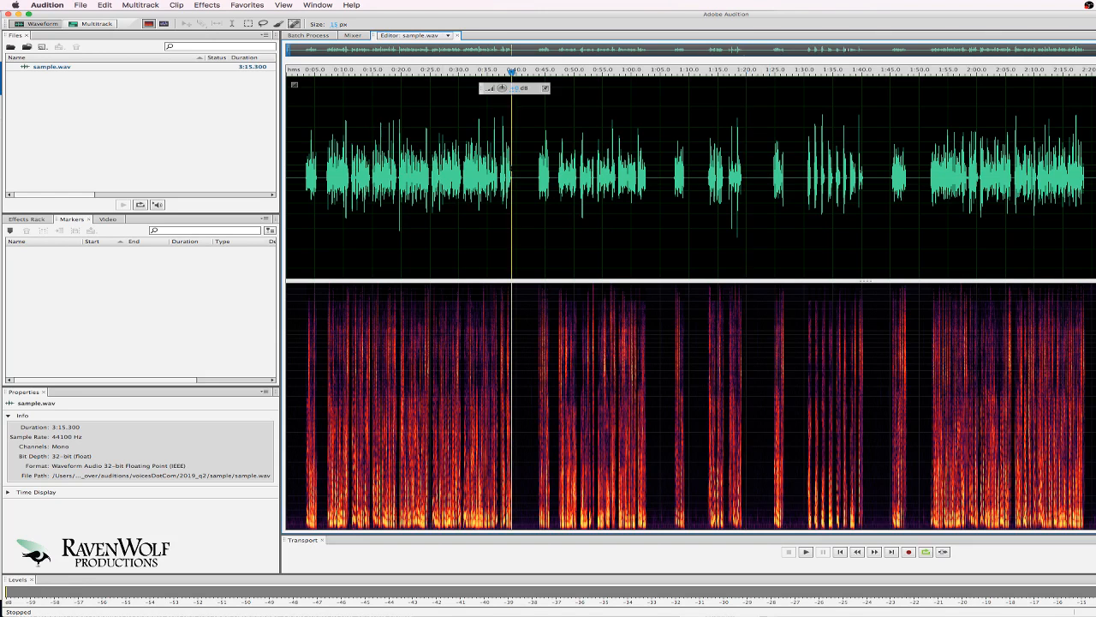
pyautogui.click(529, 170)
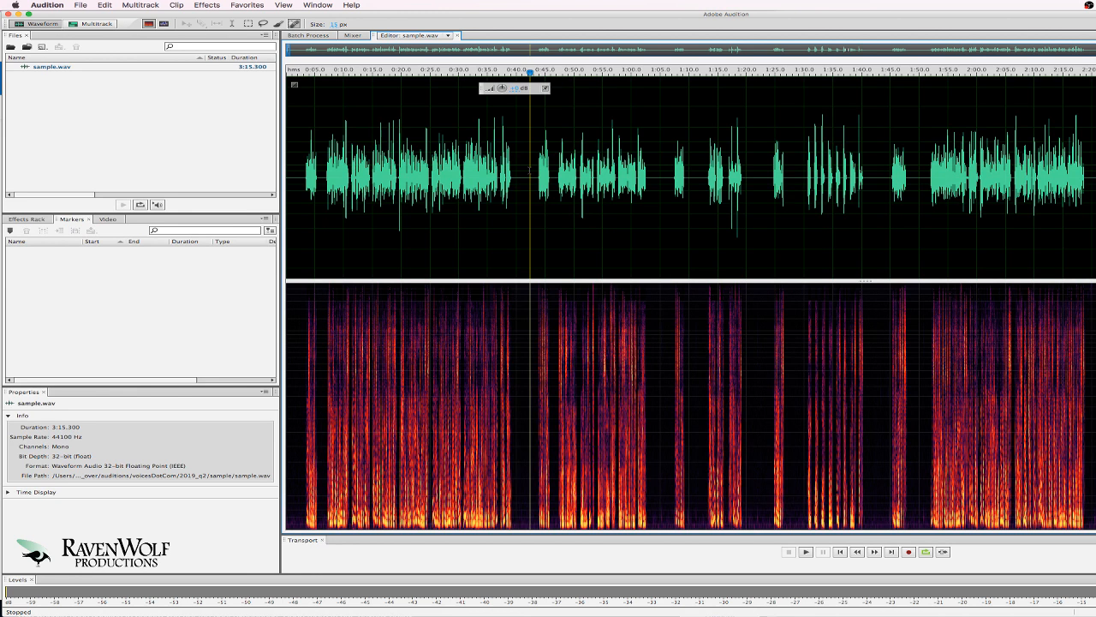
pyautogui.click(519, 178)
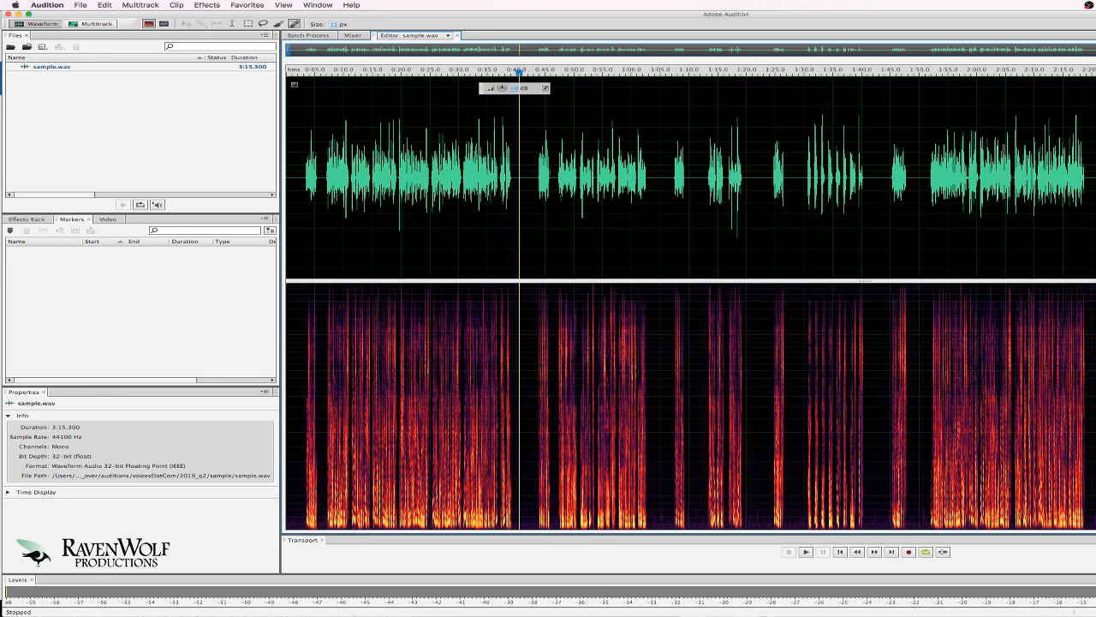
# Select the waveform from the silence near 0:40 back to the start of the first take.
pyautogui.moveTo(554, 173); pyautogui.dragTo(531, 174)
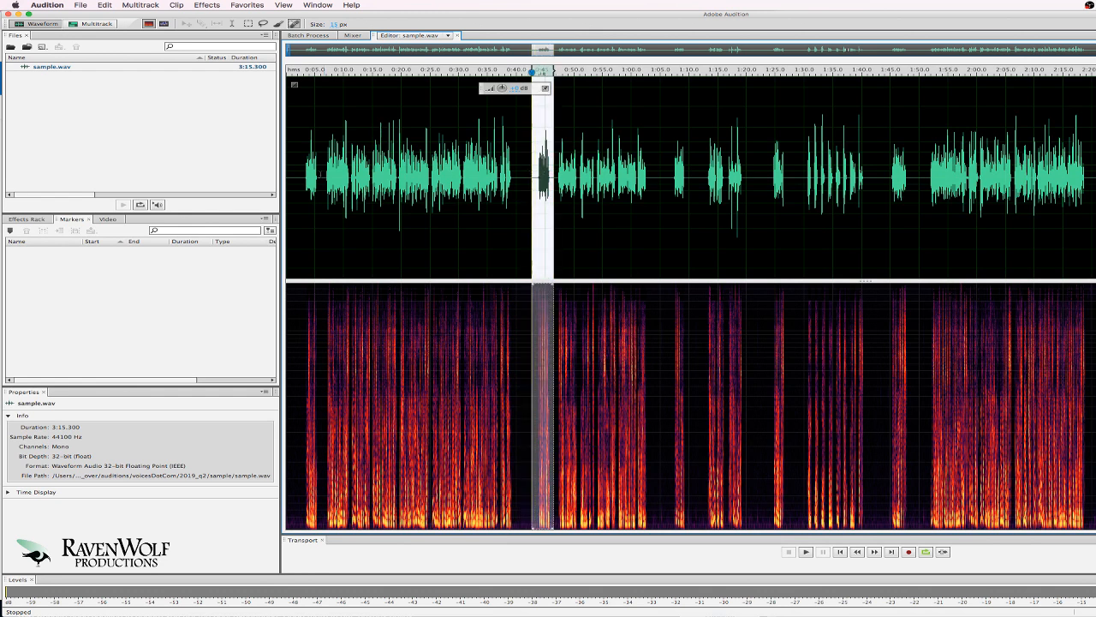
pyautogui.moveTo(299, 174); pyautogui.dragTo(318, 173)
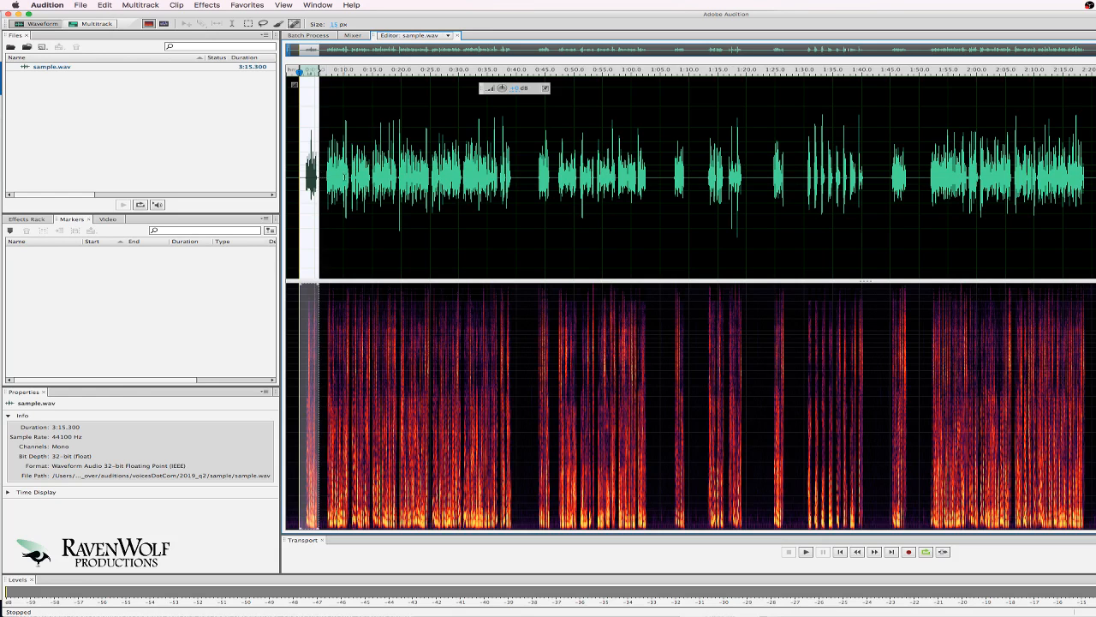
pyautogui.moveTo(517, 174); pyautogui.dragTo(663, 179)
pyautogui.click(688, 178)
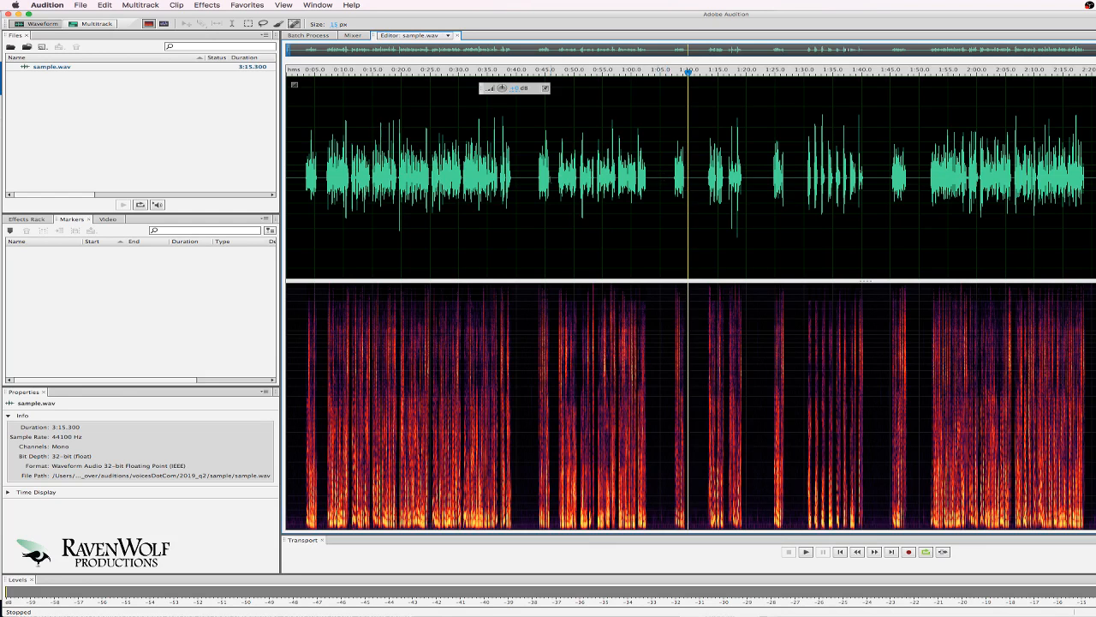
pyautogui.click(520, 175)
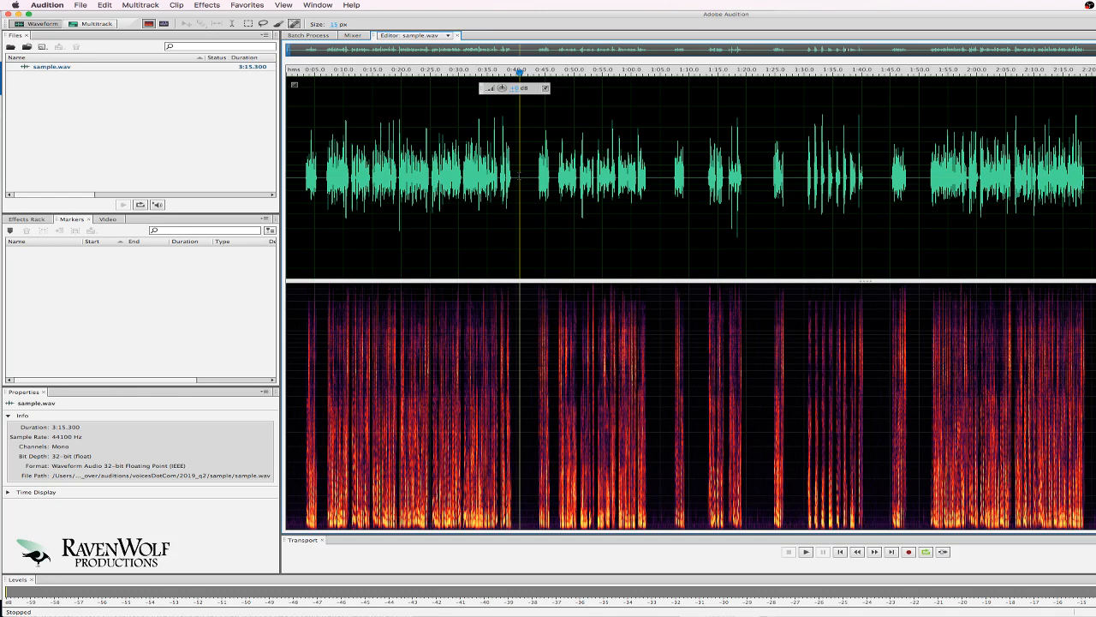
pyautogui.moveTo(520, 176); pyautogui.dragTo(301, 178)
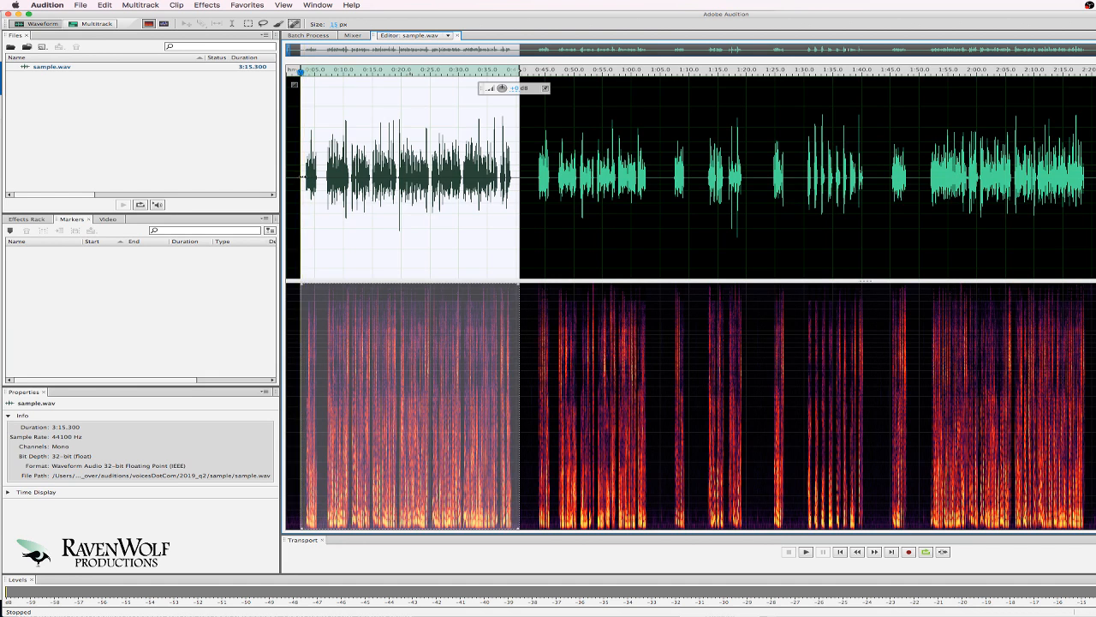
# Add range Marker 01 over the first take, plus a stray Marker 02 at 0:42.232.
pyautogui.press('m')
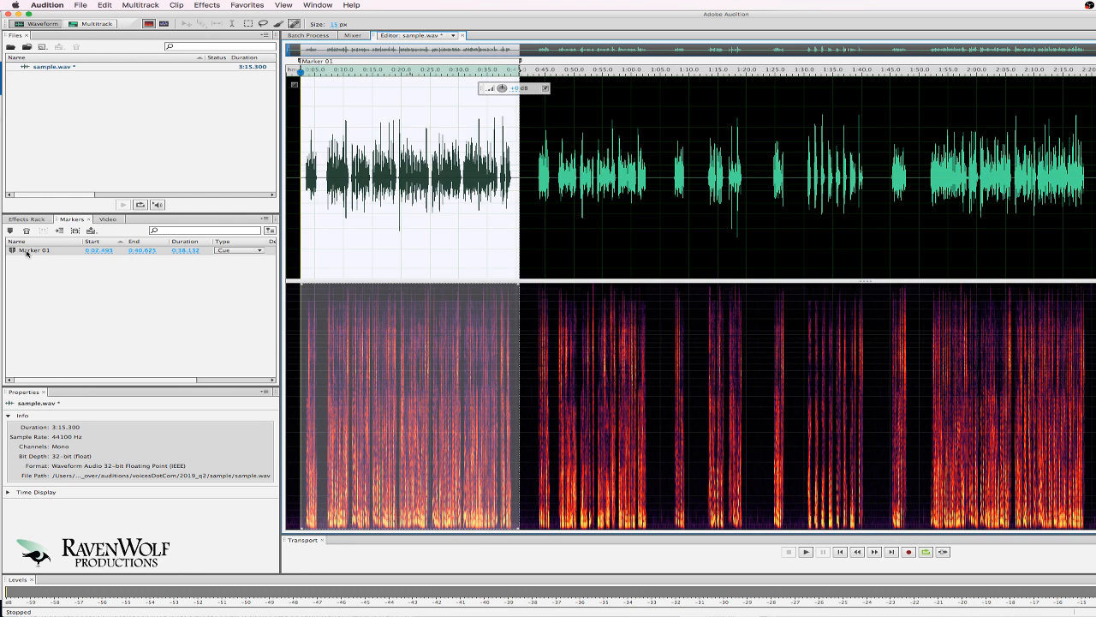
pyautogui.click(574, 219)
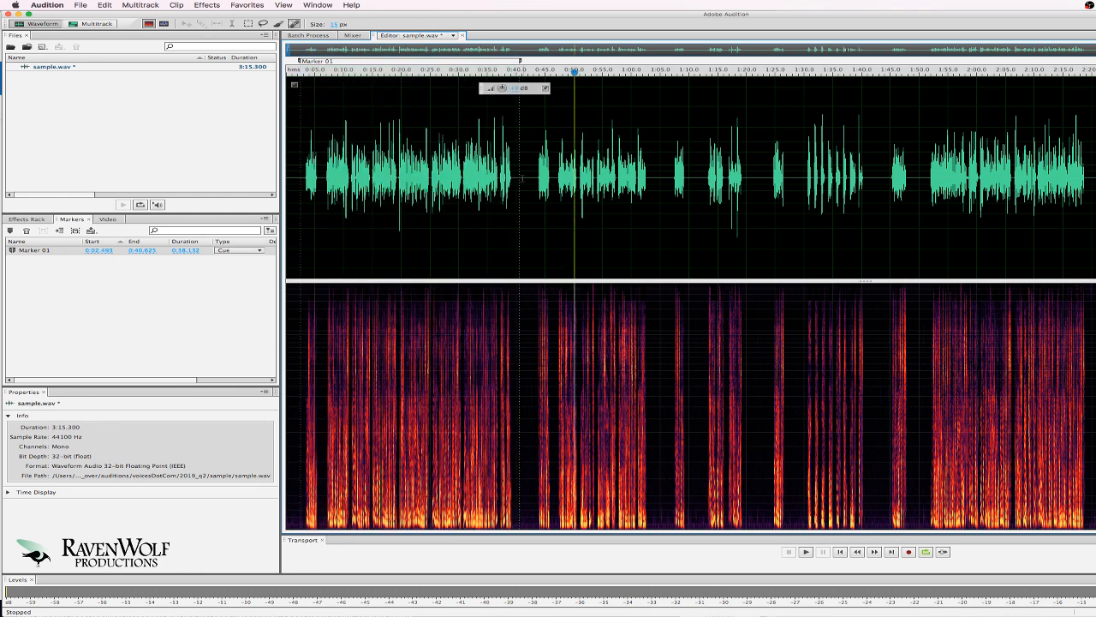
pyautogui.click(528, 172)
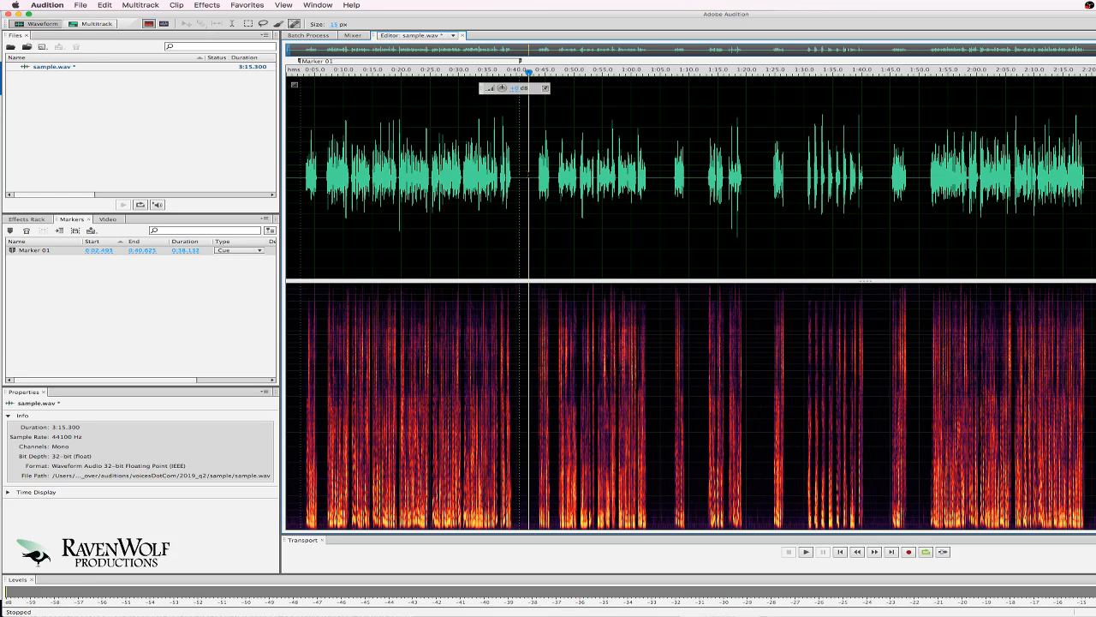
pyautogui.press('m')
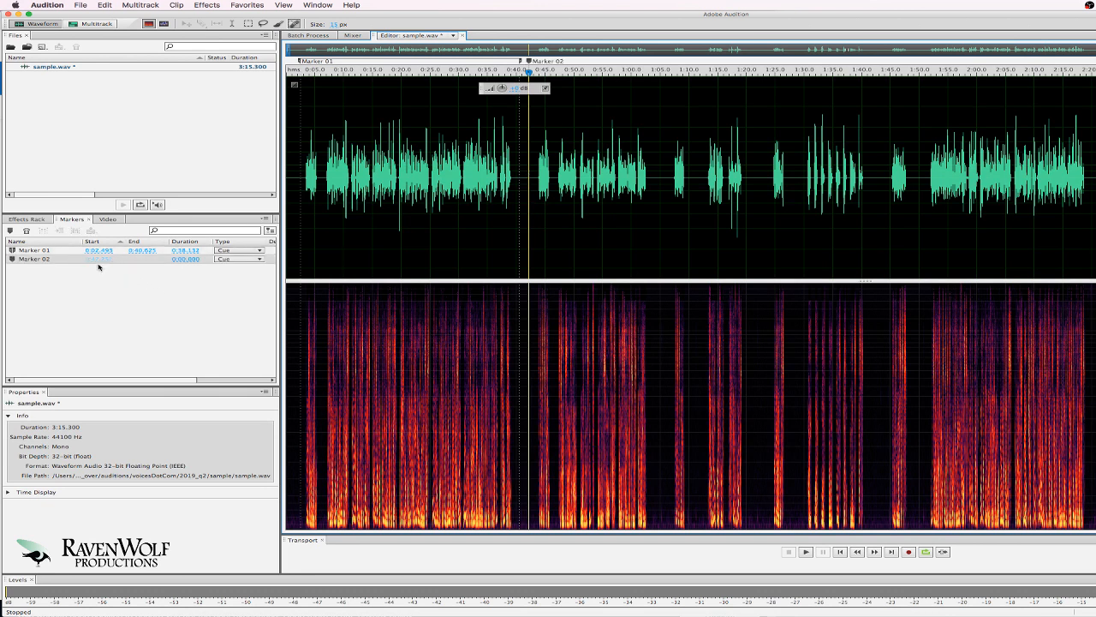
pyautogui.click(142, 286)
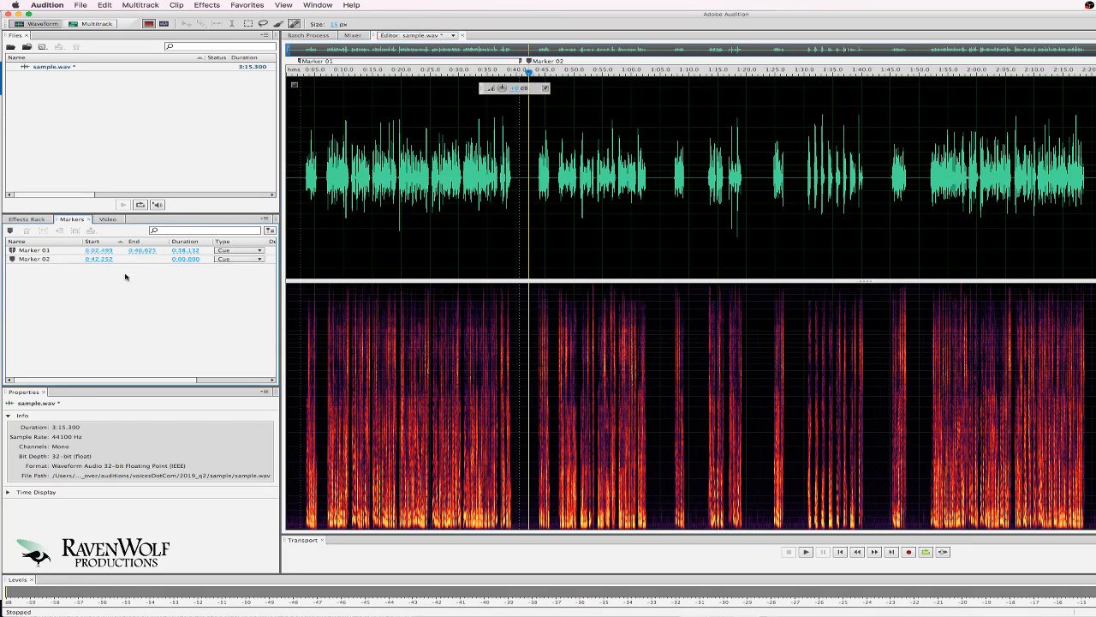
# Delete Marker 02, leaving only Marker 01 spanning 0:02.493–0:40.623.
pyautogui.click(41, 260)
pyautogui.press('Delete')
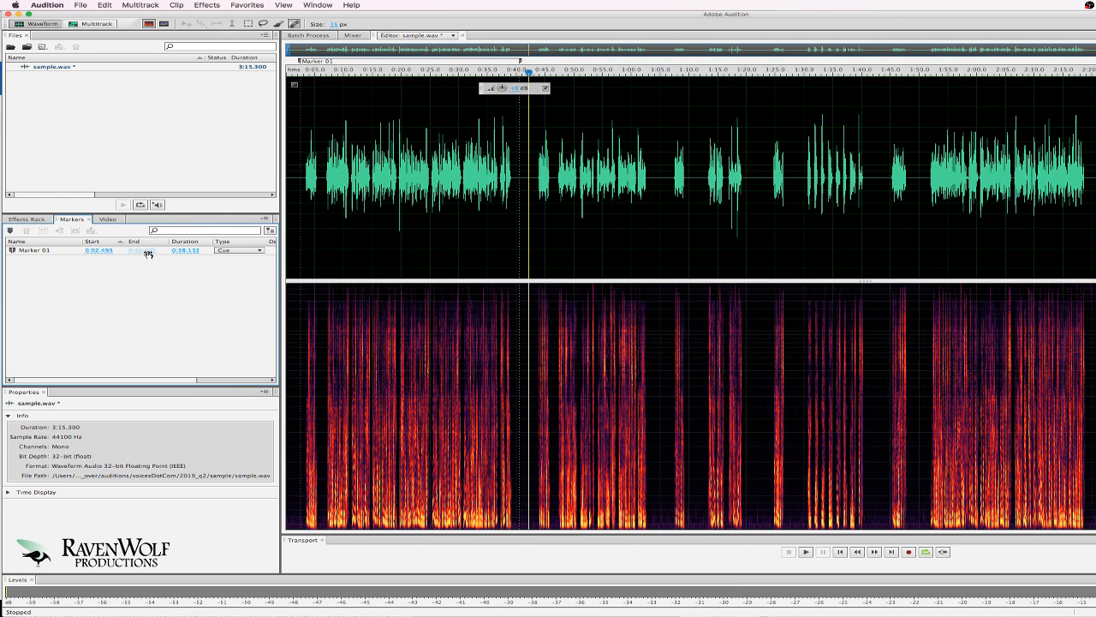
pyautogui.scroll(1, 316, 260)
pyautogui.click(477, 220)
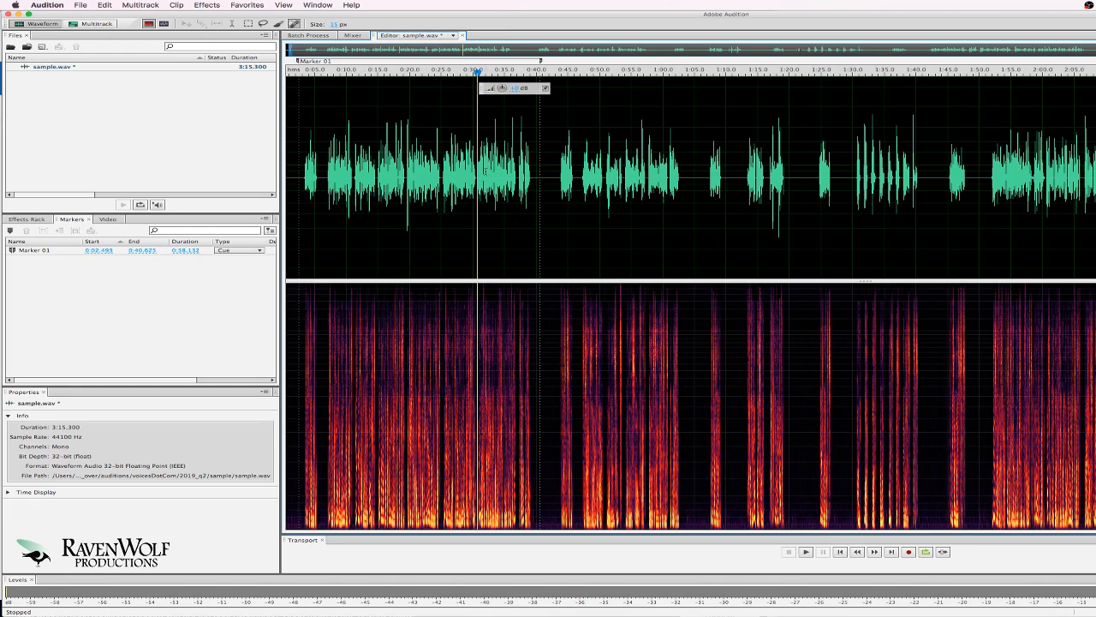
# Add range Markers 03–06 for the takes at 0:43–1:03, 1:07–1:20, 1:24–1:41 and from 1:45.
pyautogui.click(491, 171)
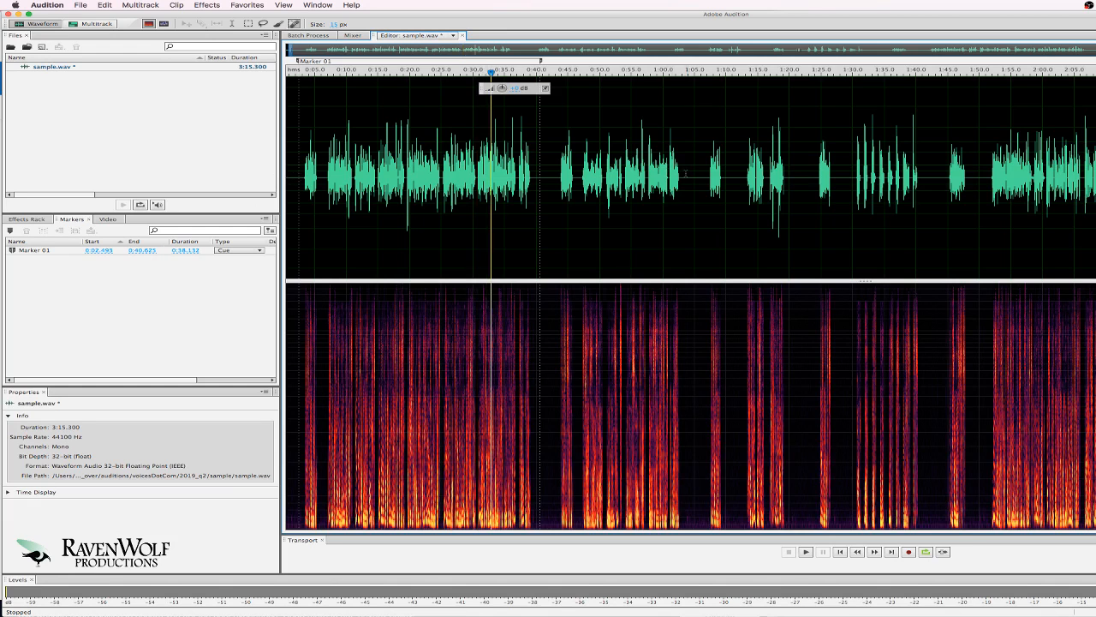
pyautogui.moveTo(685, 173); pyautogui.dragTo(557, 183)
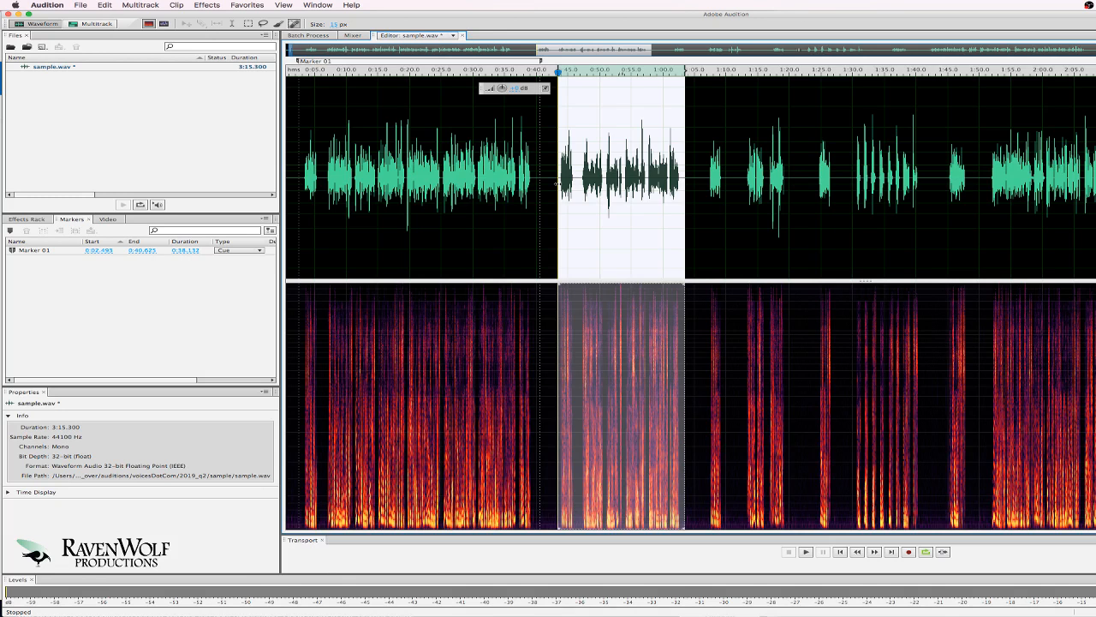
pyautogui.press('m')
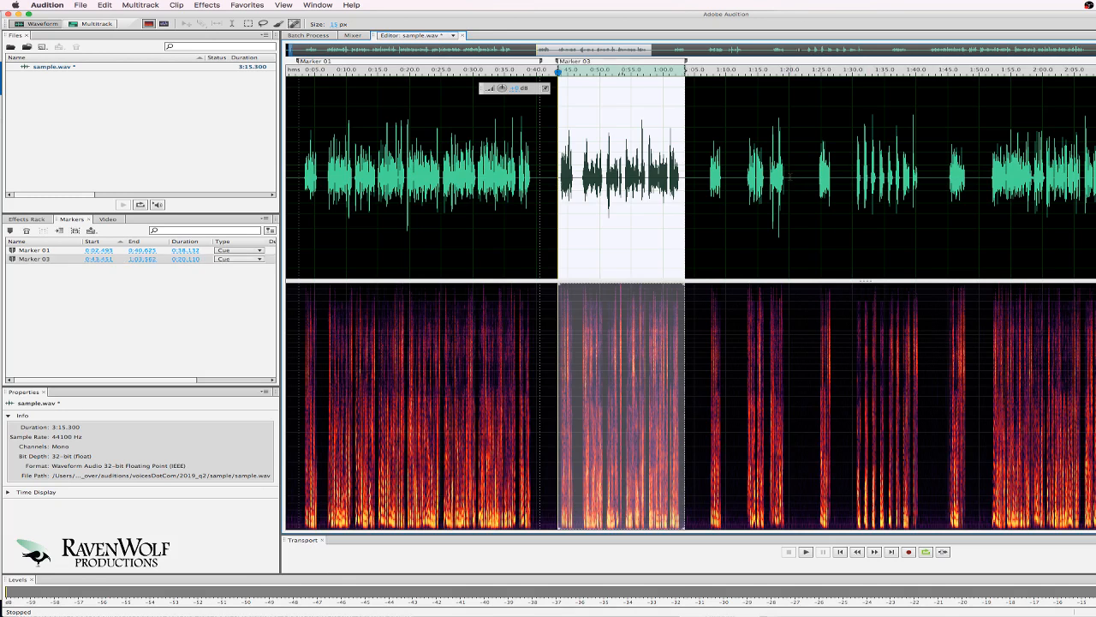
pyautogui.moveTo(790, 180); pyautogui.dragTo(707, 179)
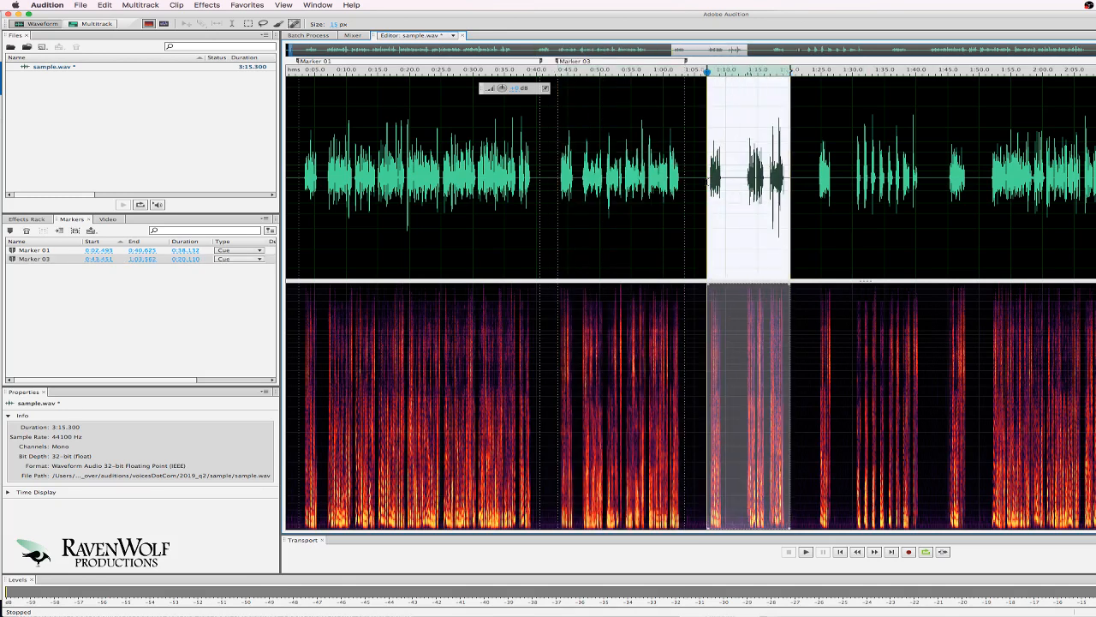
pyautogui.press('m')
pyautogui.moveTo(922, 180); pyautogui.dragTo(816, 179)
pyautogui.press('m')
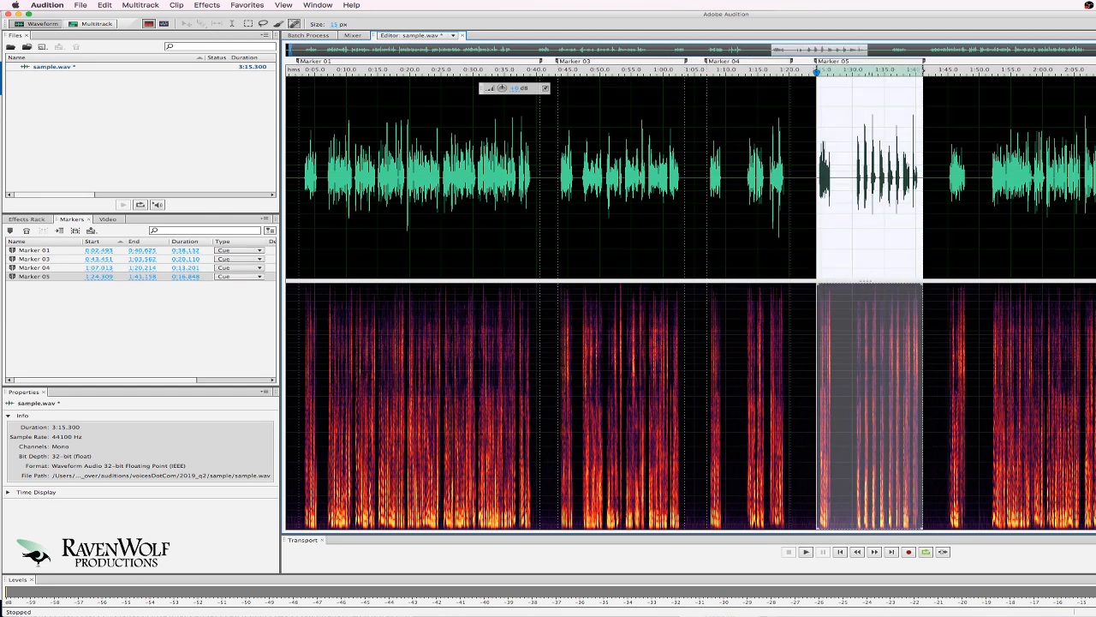
pyautogui.moveTo(1095, 180); pyautogui.dragTo(947, 182)
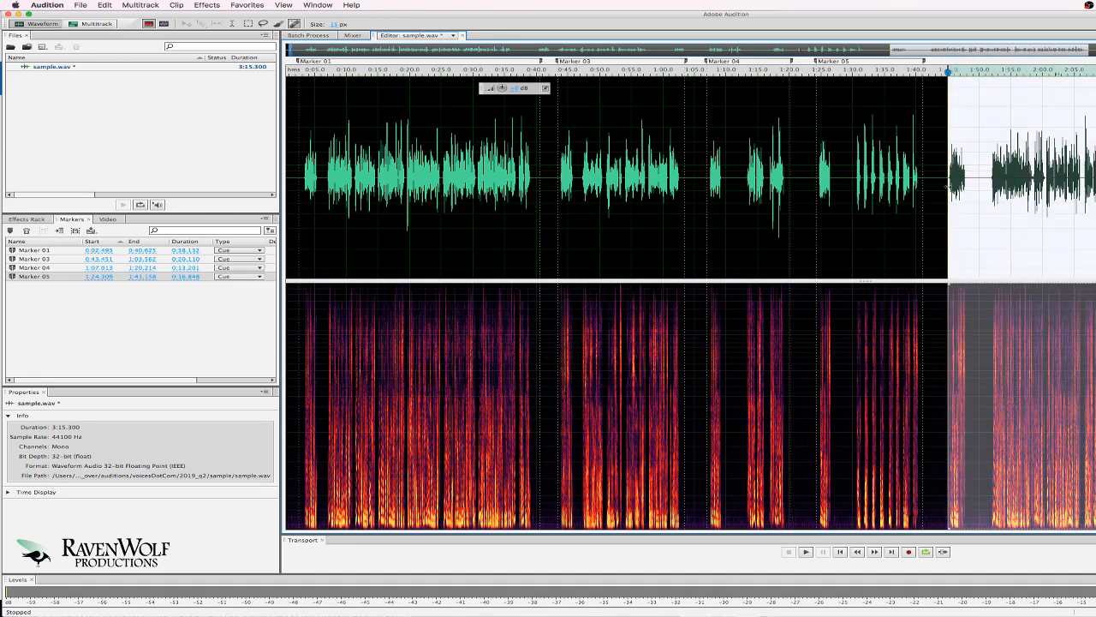
pyautogui.press('m')
# Add Marker 07 for the take at 2:33 and Marker 08 for the final take ending 3:12.376.
pyautogui.press('Escape')
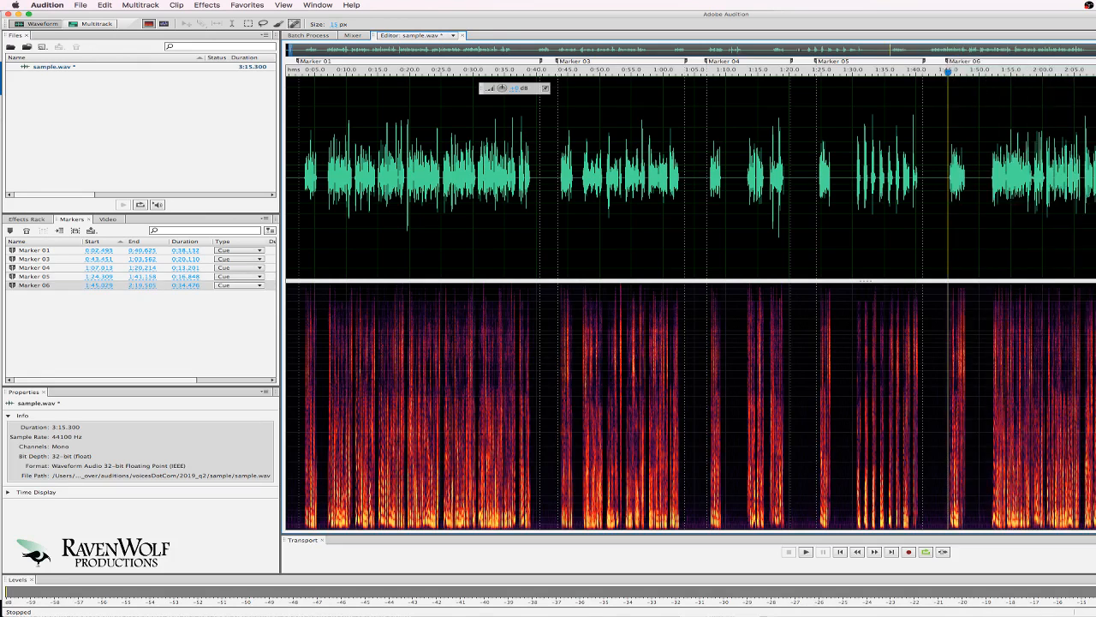
pyautogui.click(1095, 180)
pyautogui.press('m')
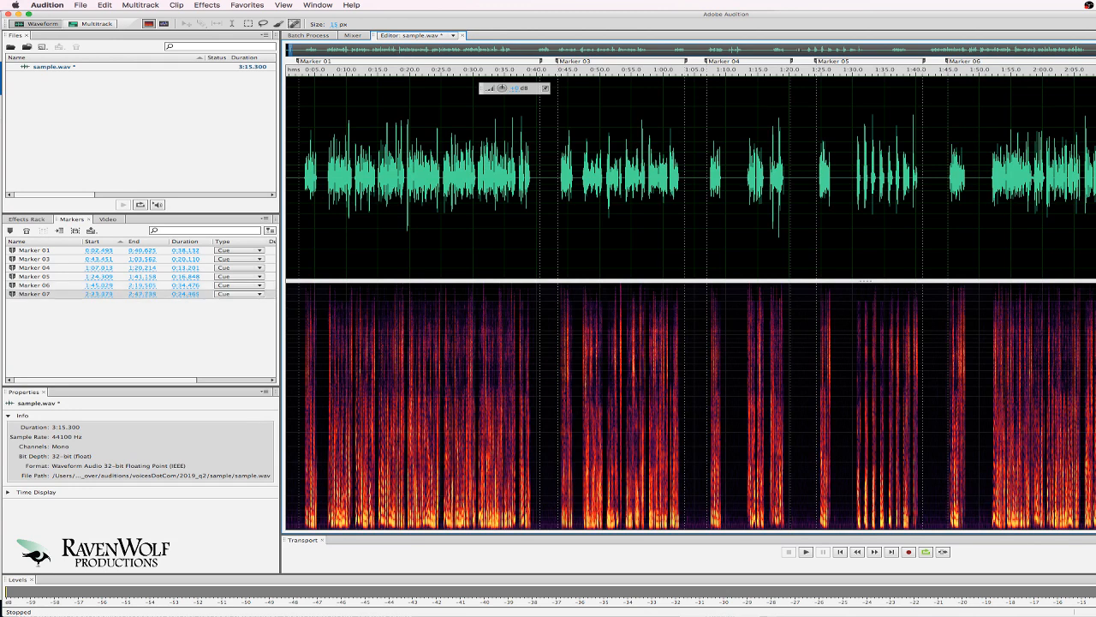
pyautogui.hscroll(3, 690, 300)
pyautogui.hscroll(3, 691, 300)
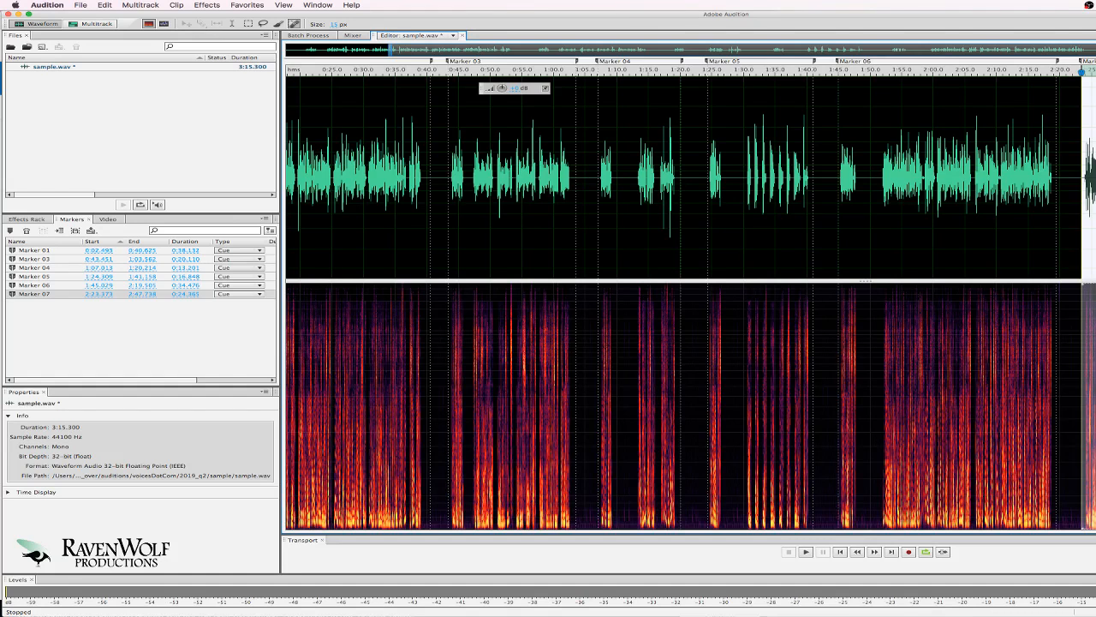
pyautogui.press('Escape')
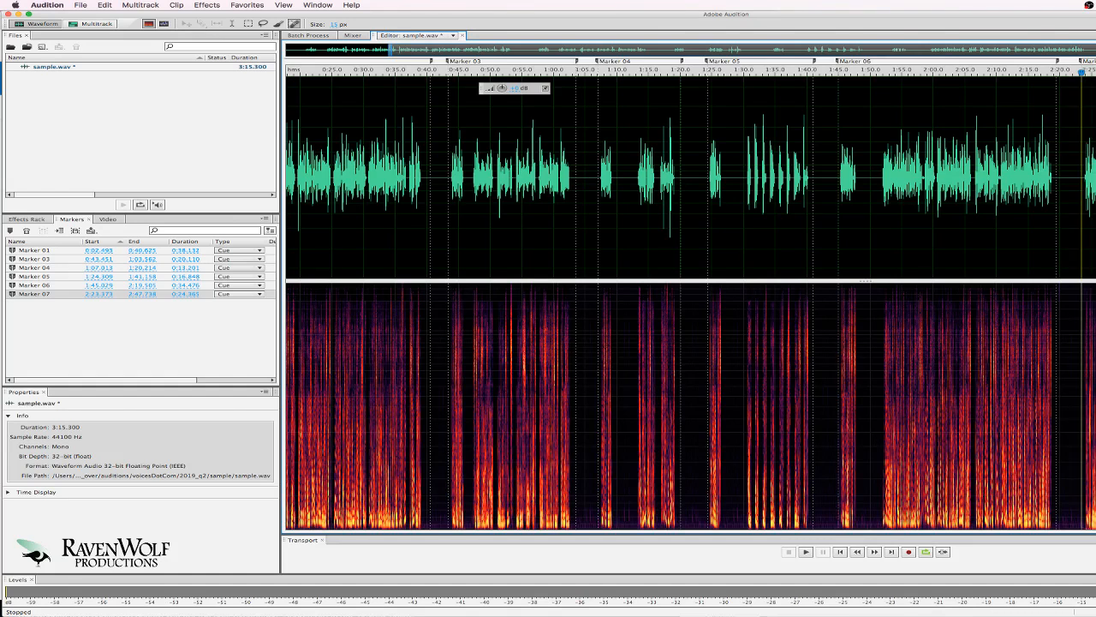
pyautogui.press('m')
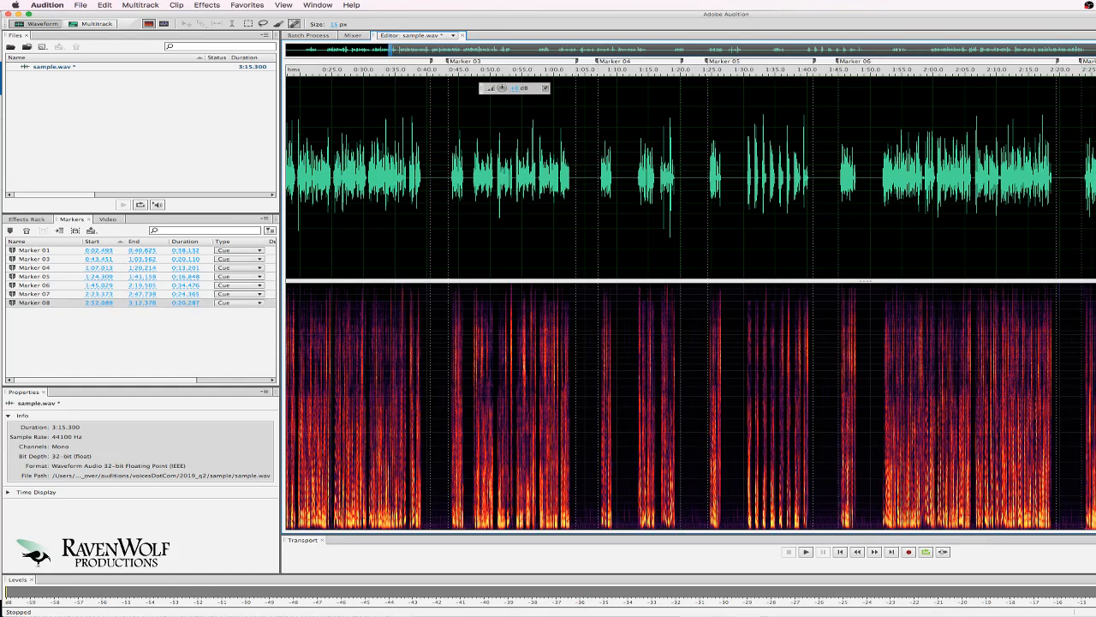
pyautogui.press('Home')
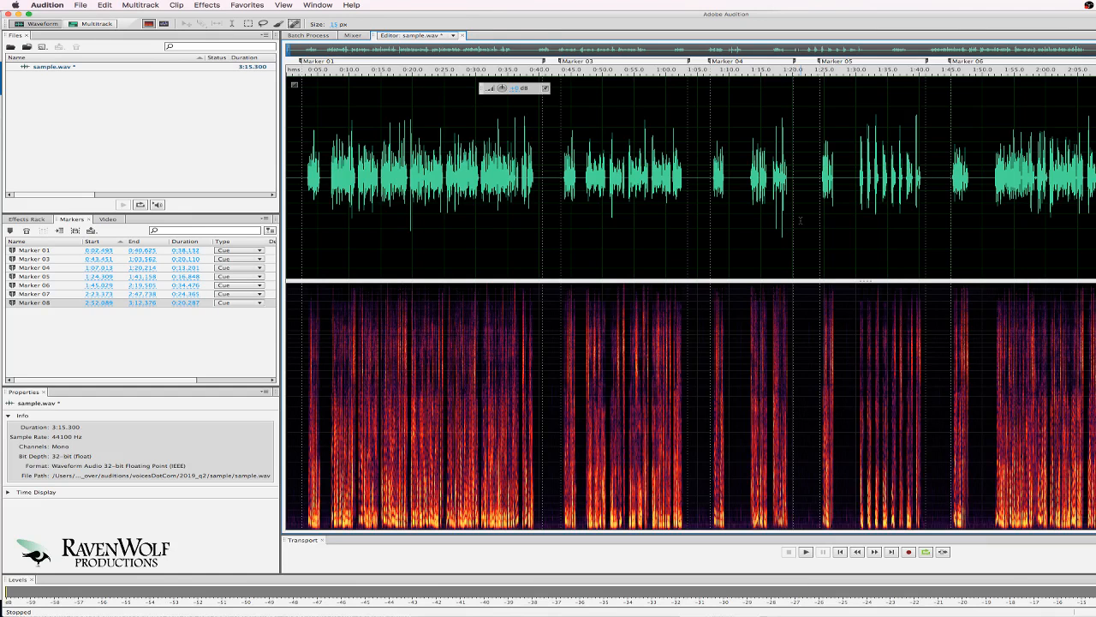
# Select the Marker 01 take's range and preview it twice.
pyautogui.click(153, 327)
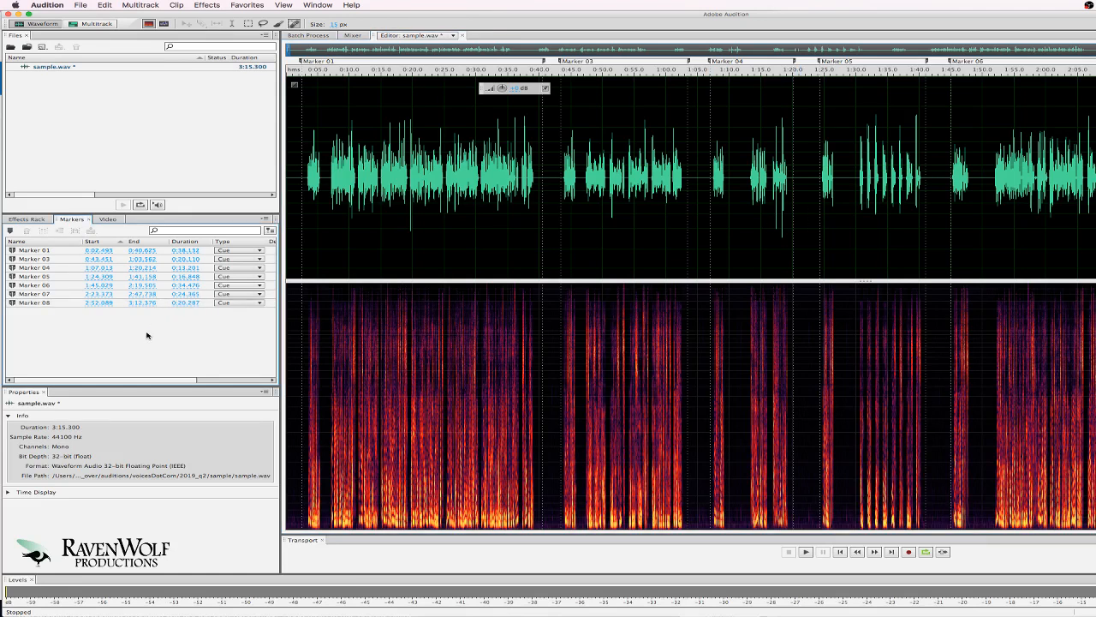
pyautogui.doubleClick(32, 250)
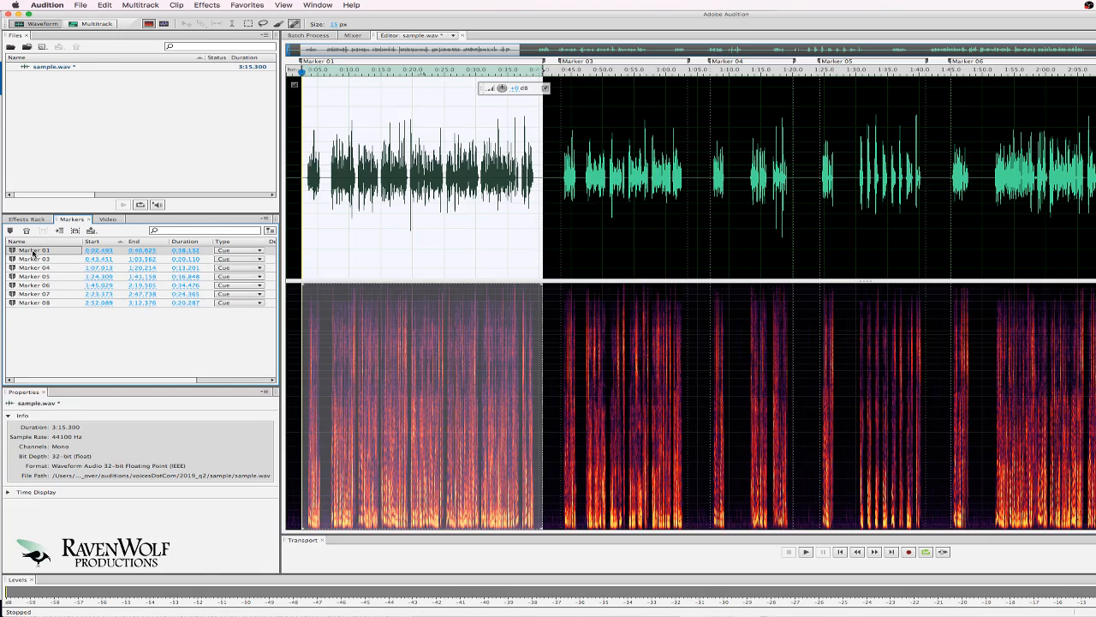
pyautogui.press('space')
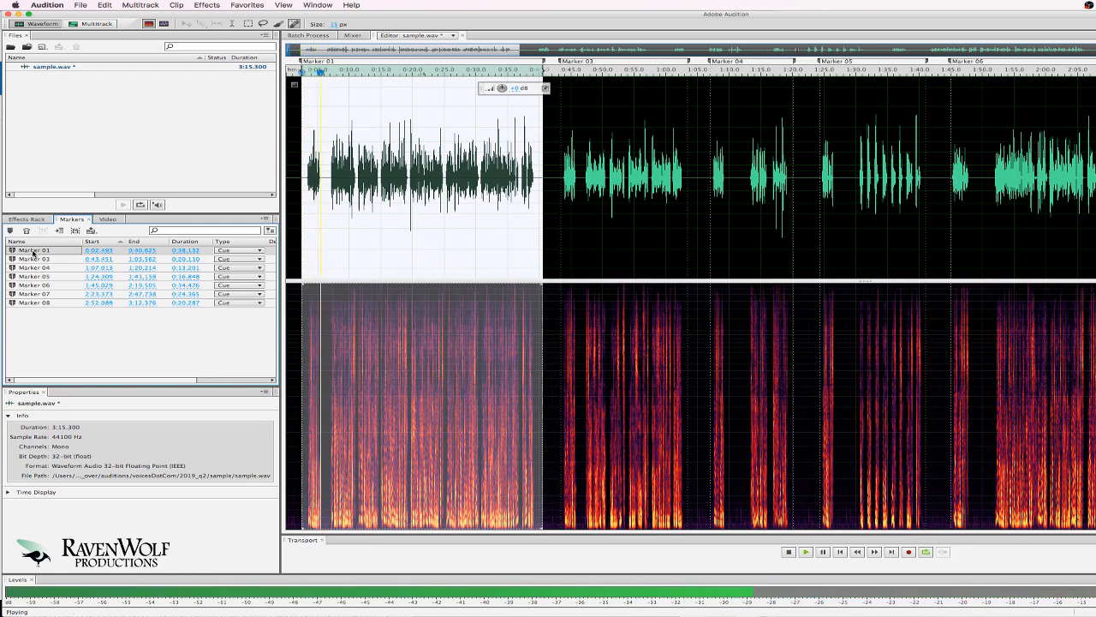
pyautogui.press('space')
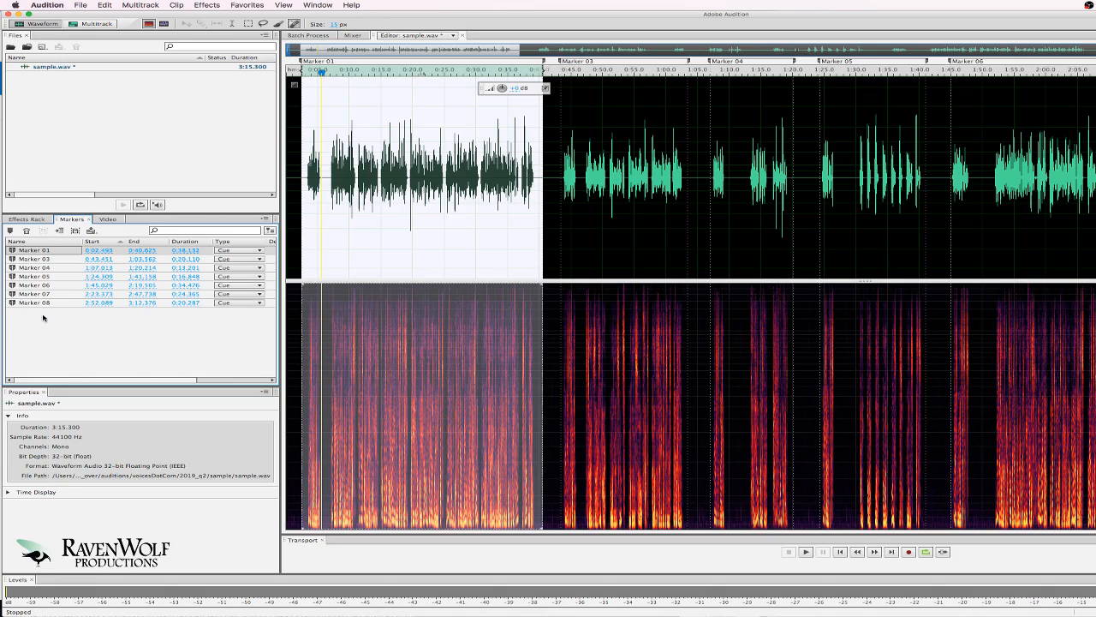
pyautogui.click(36, 258)
pyautogui.click(36, 250)
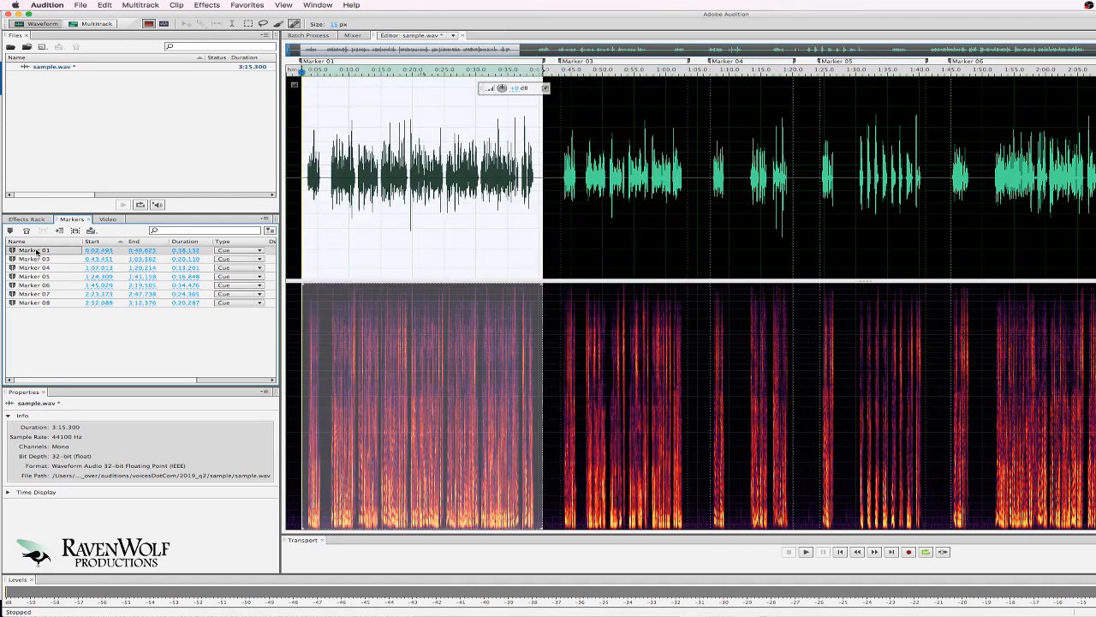
pyautogui.press('space')
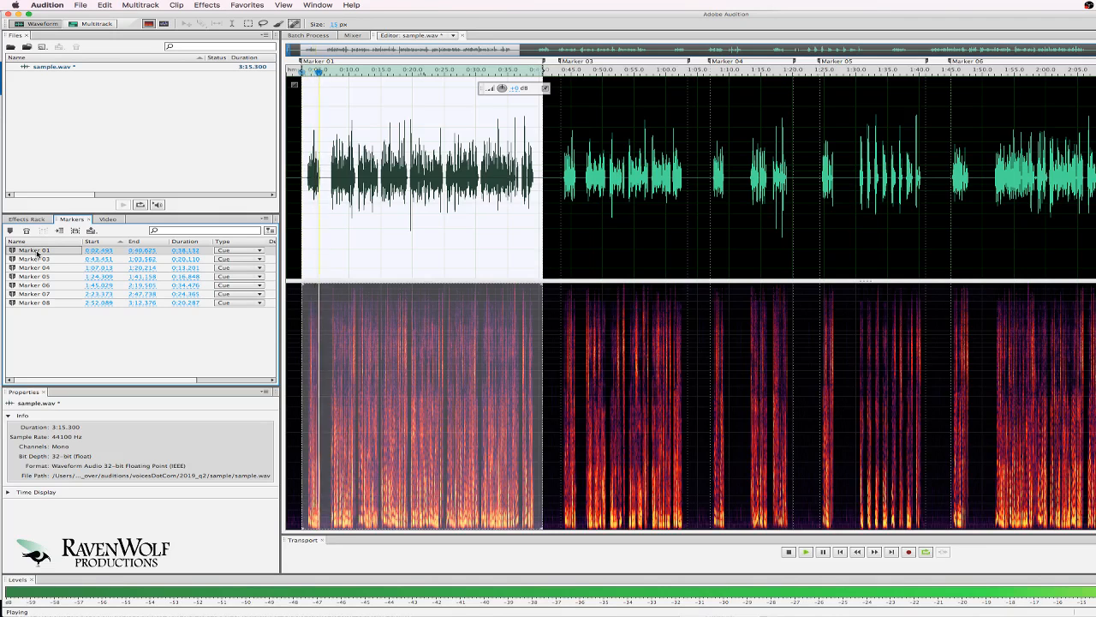
pyautogui.press('space')
# Switch between Markers 01 and 03, replay Marker 01, and open its name for editing.
pyautogui.click(39, 251)
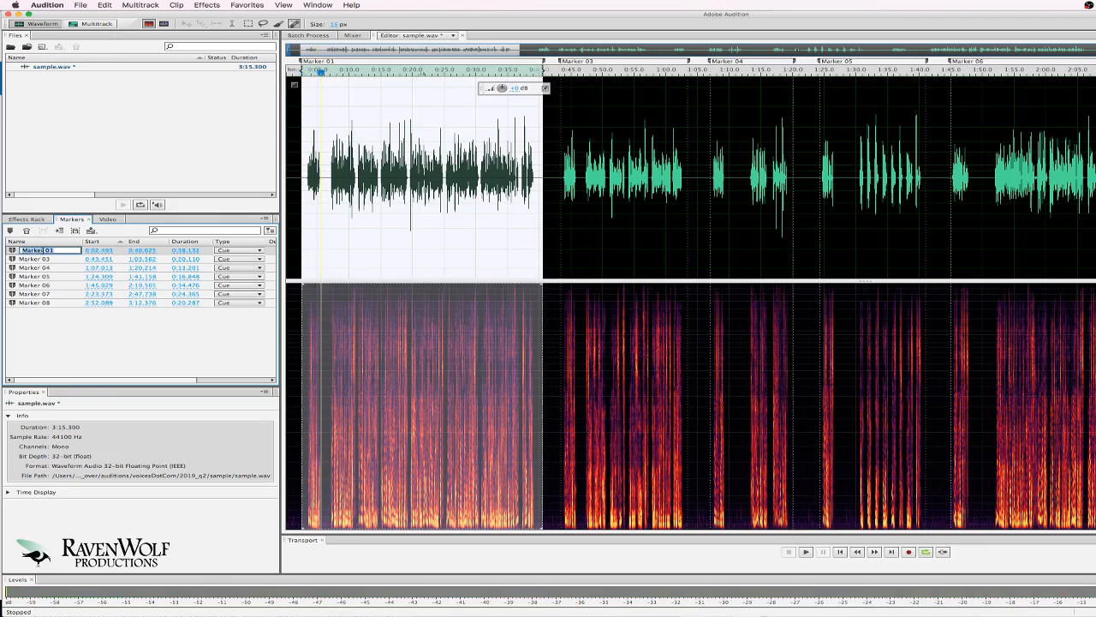
pyautogui.click(41, 259)
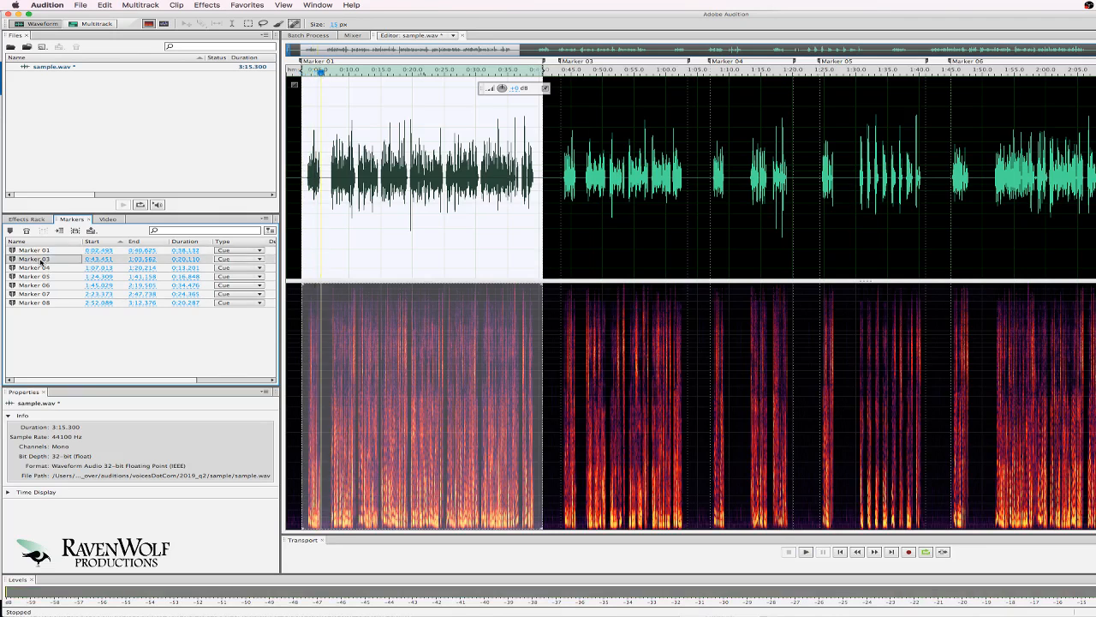
pyautogui.click(40, 261)
pyautogui.click(46, 250)
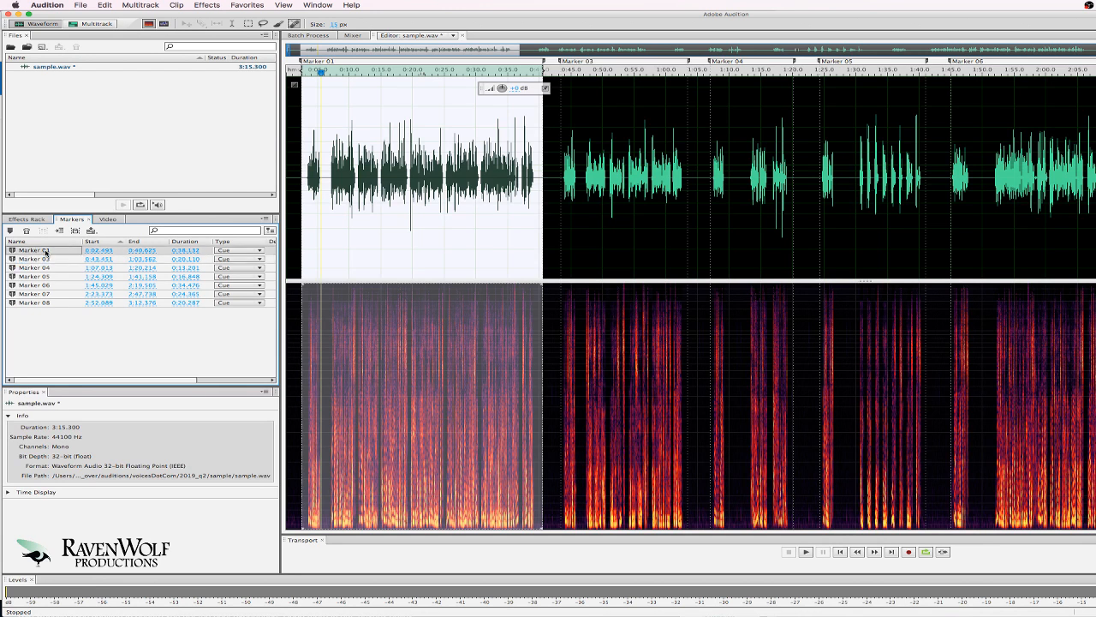
pyautogui.click(47, 250)
pyautogui.click(43, 259)
pyautogui.click(43, 250)
pyautogui.click(43, 259)
pyautogui.click(42, 251)
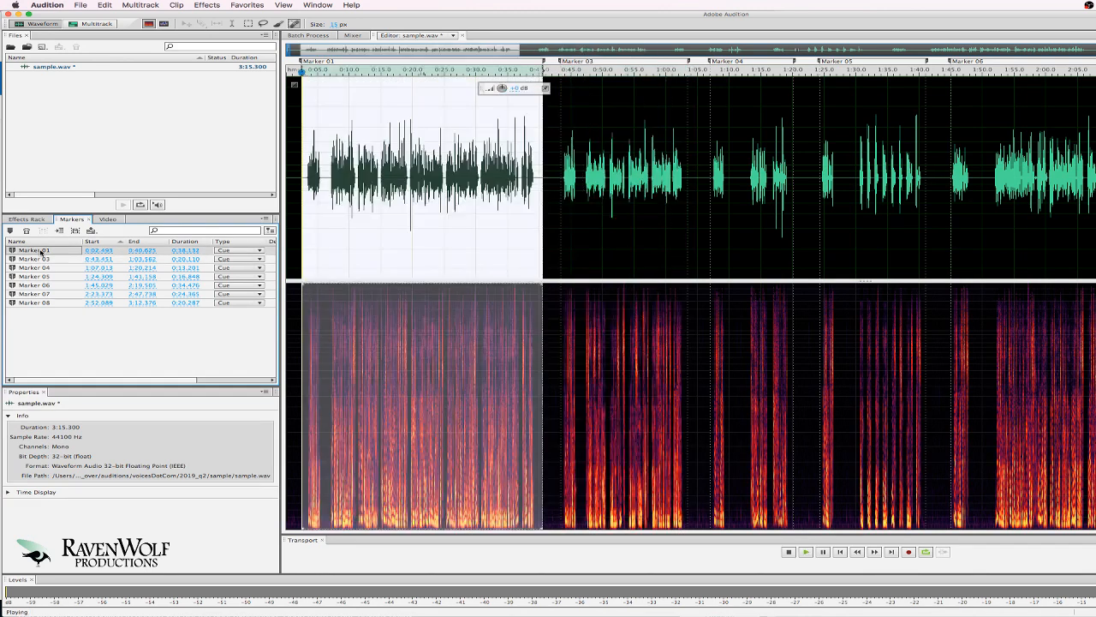
pyautogui.press('space')
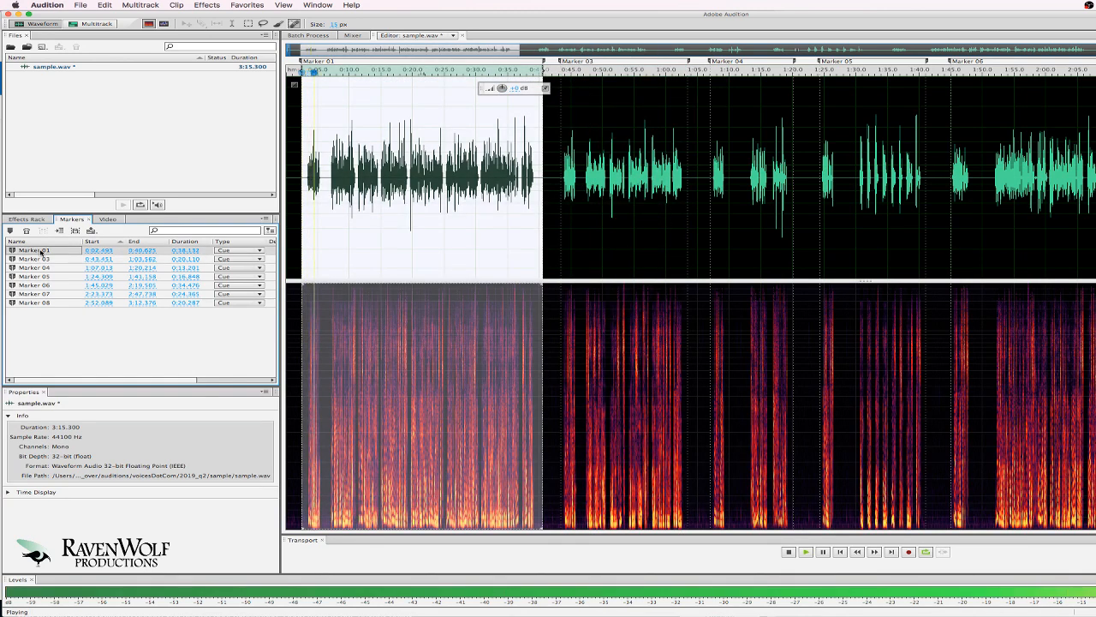
pyautogui.press('space')
pyautogui.click(41, 251)
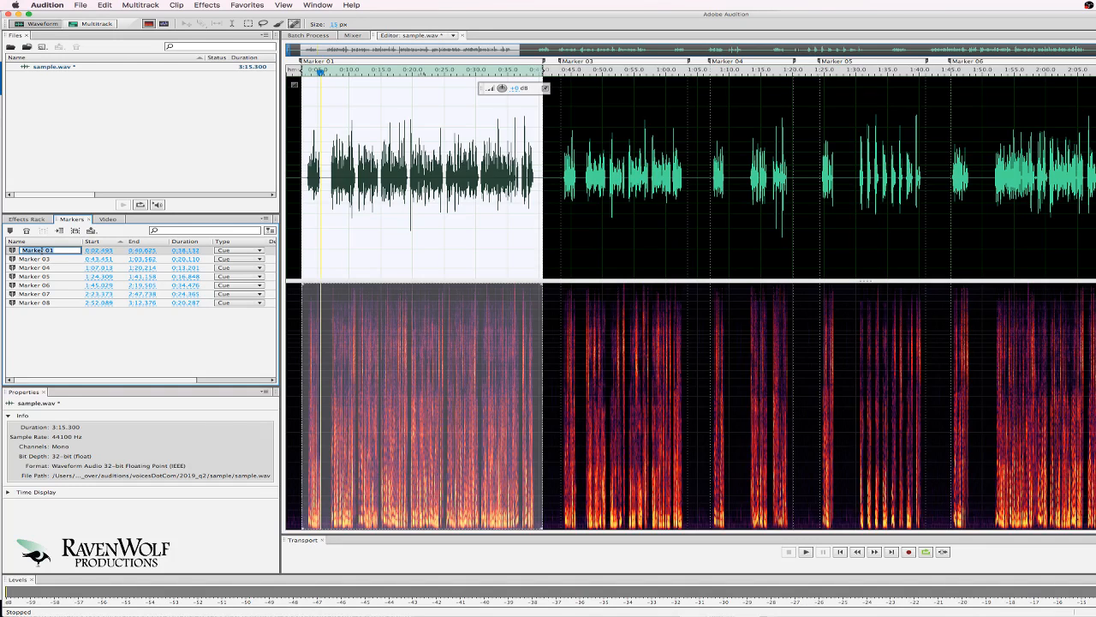
# Name the first take 11759 and rename Marker 03 to 337652 while previewing it.
pyautogui.write('117594')
pyautogui.click(45, 313)
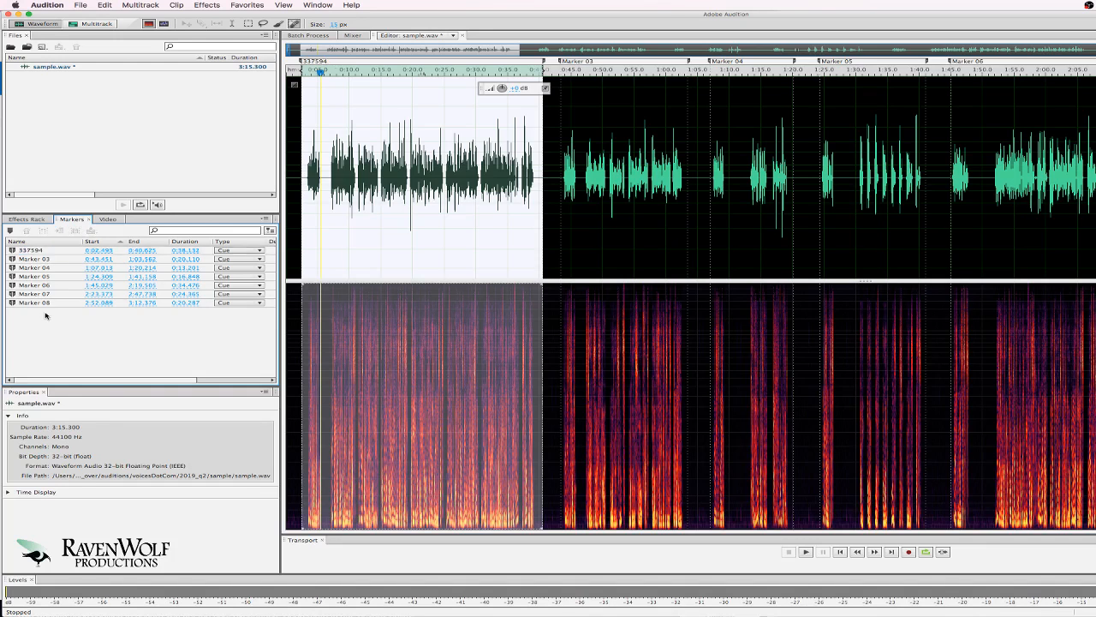
pyautogui.click(31, 259)
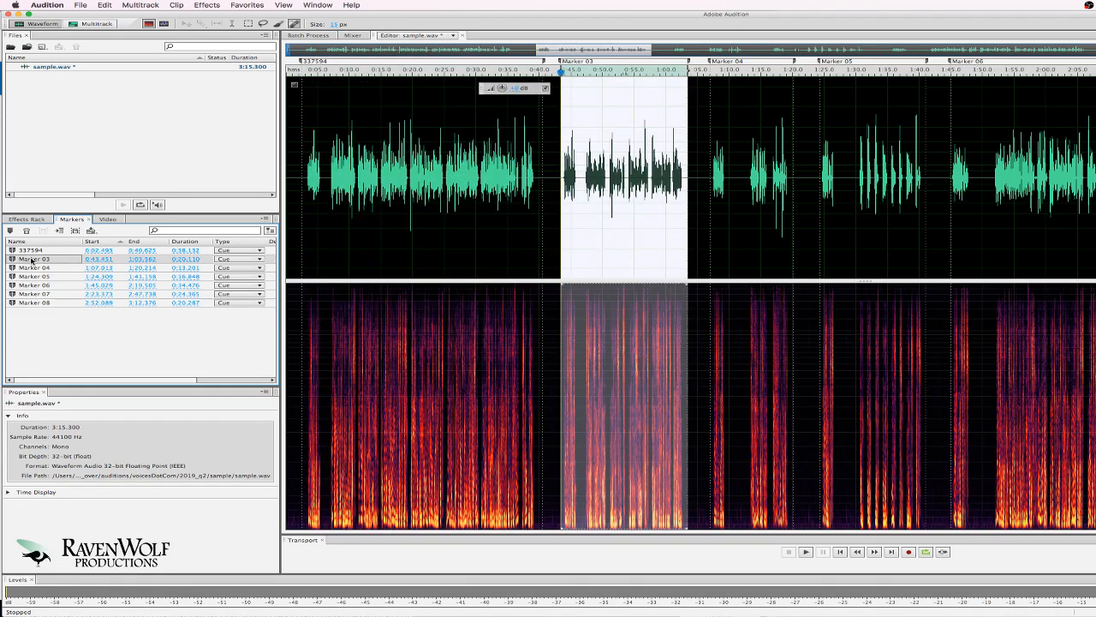
pyautogui.press('space')
pyautogui.click(35, 259)
pyautogui.write('33')
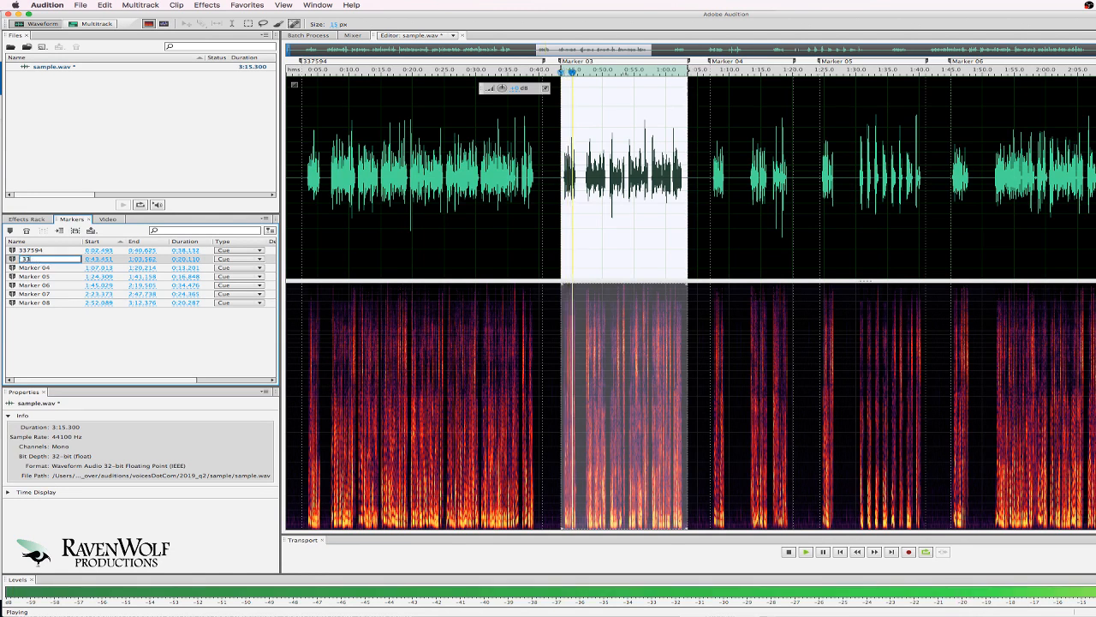
pyautogui.write('7652')
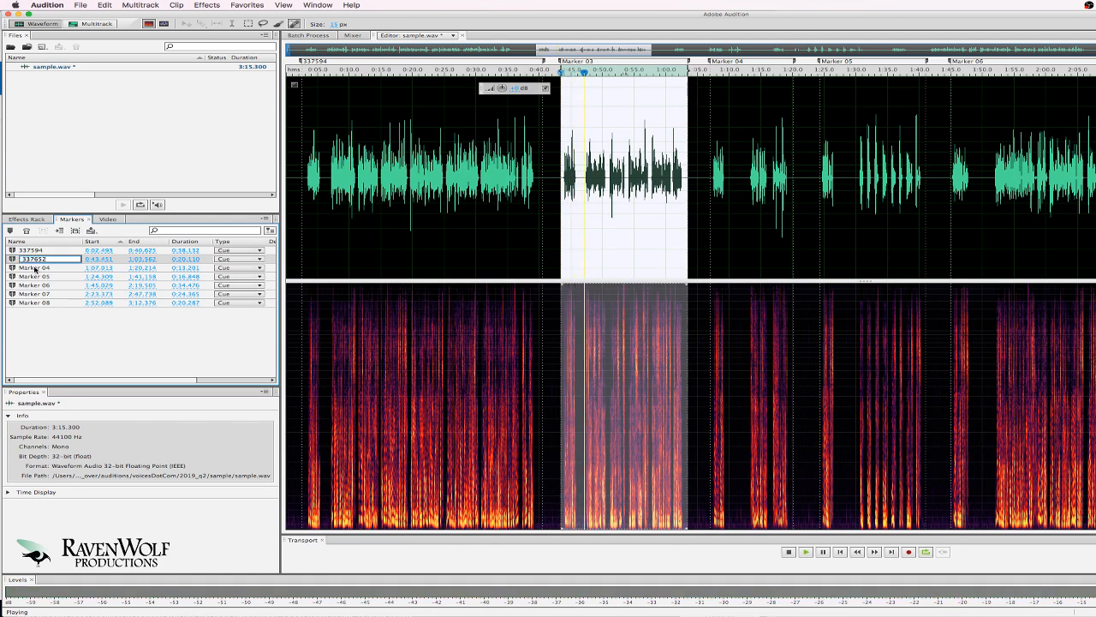
pyautogui.click(34, 268)
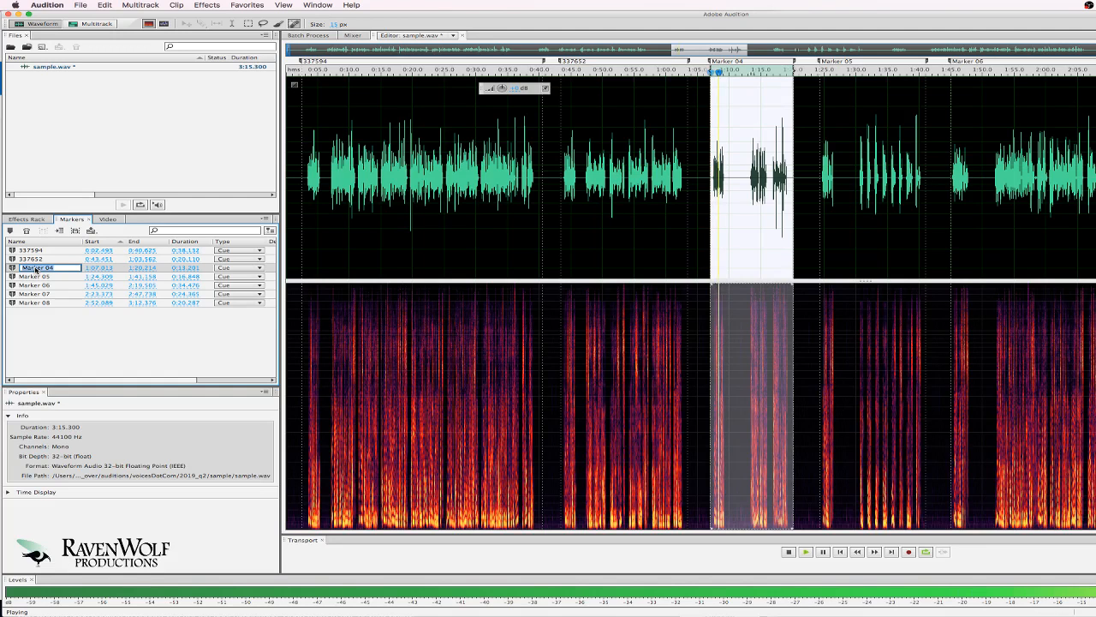
# Rename the remaining markers 337692, 337946, 337966, 338097 and 338120, then stop playback.
pyautogui.write('337')
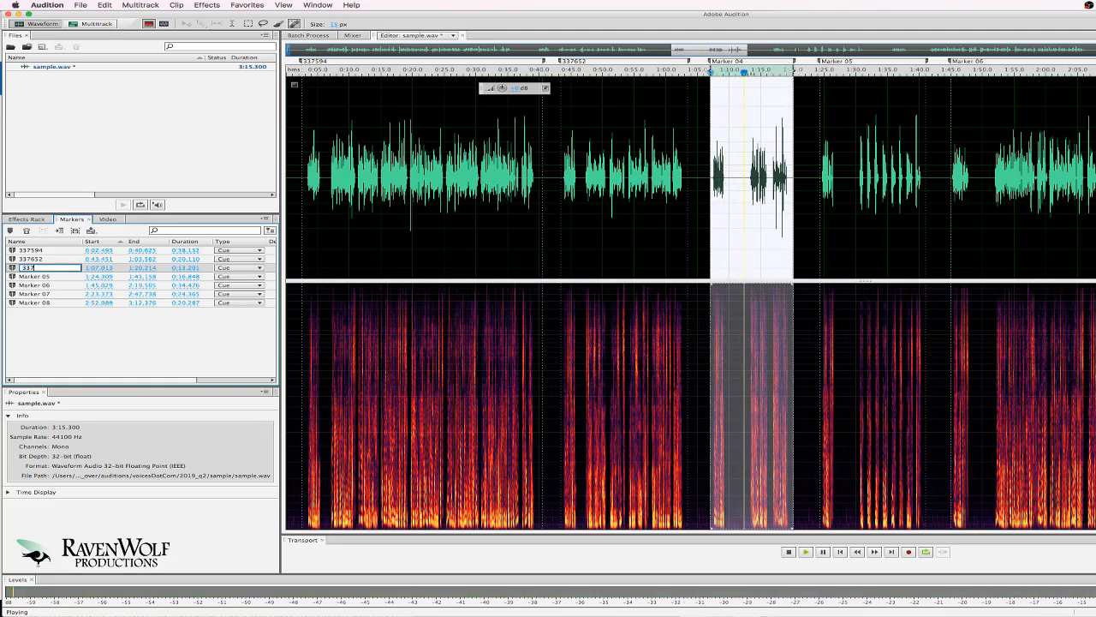
pyautogui.write('594')
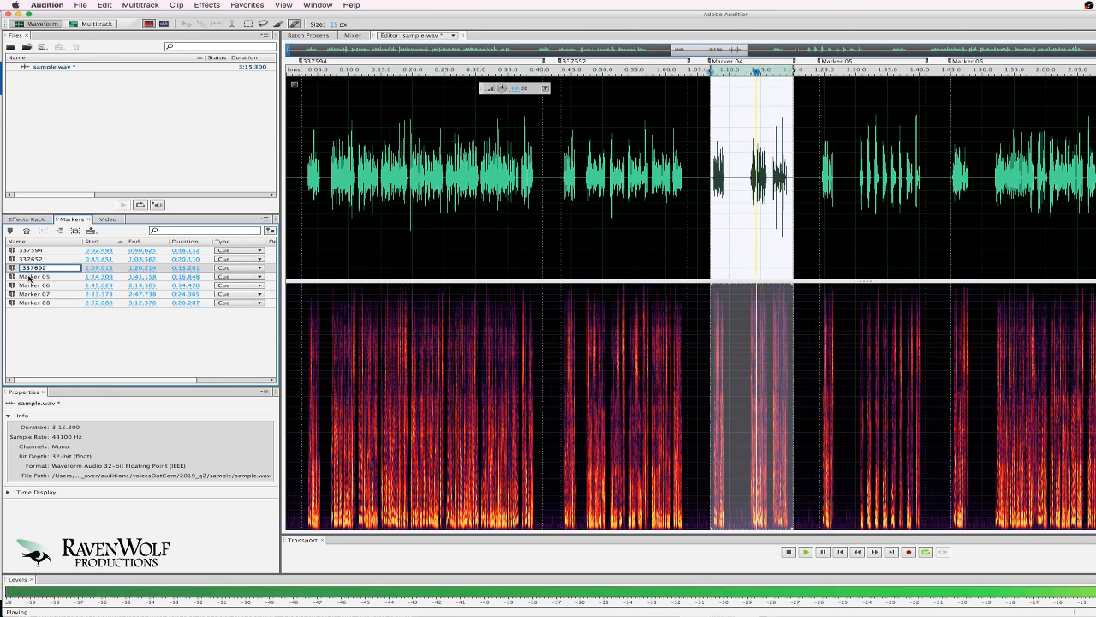
pyautogui.click(36, 276)
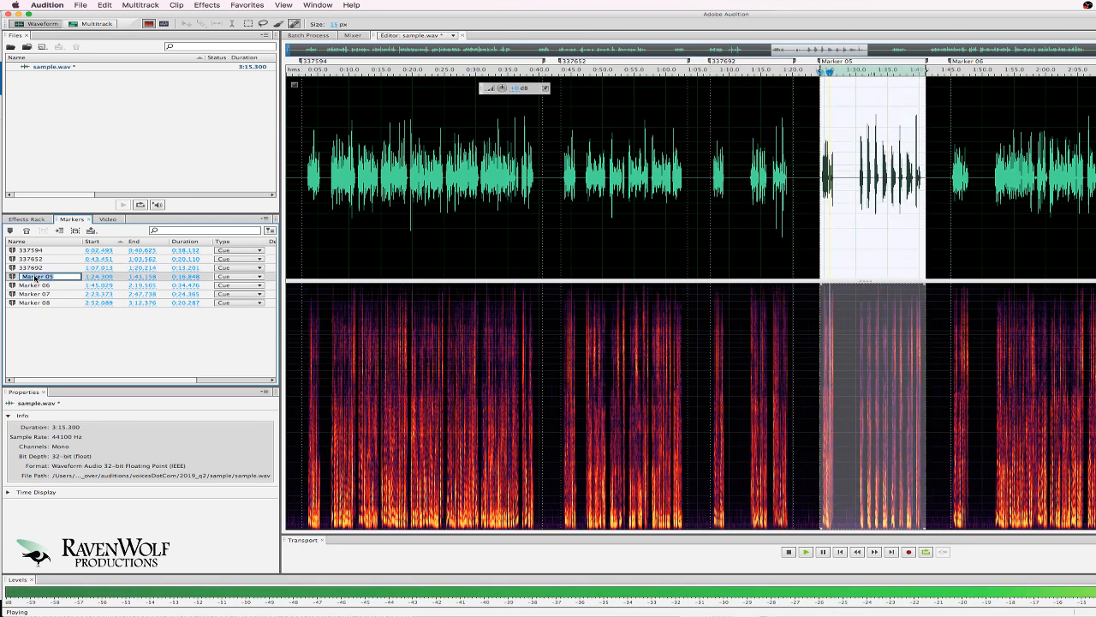
pyautogui.write('3379')
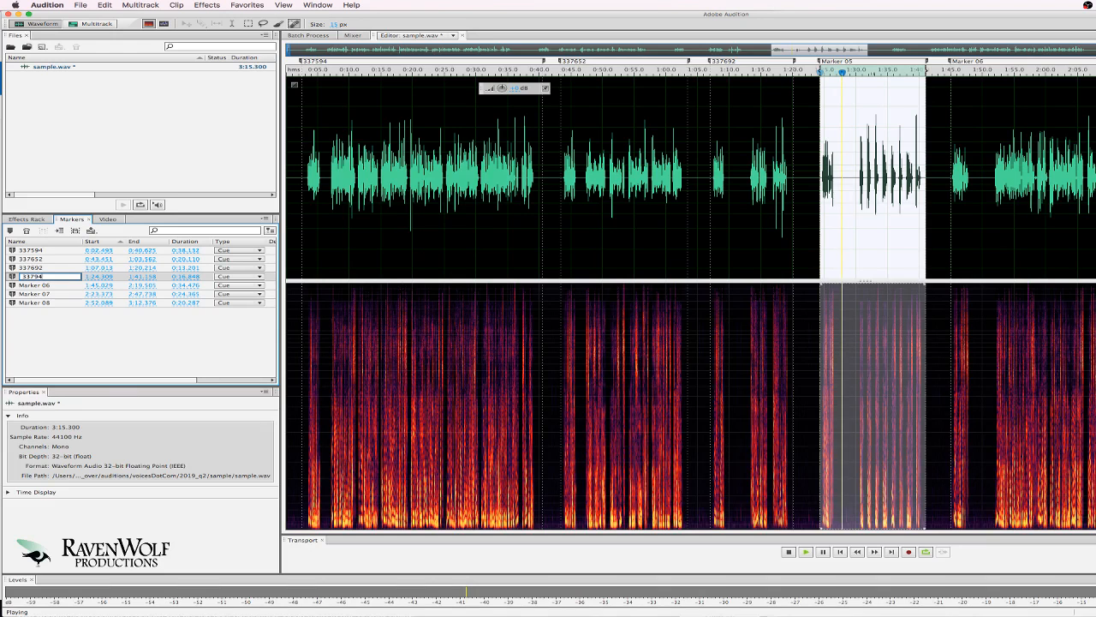
pyautogui.write('46')
pyautogui.click(38, 286)
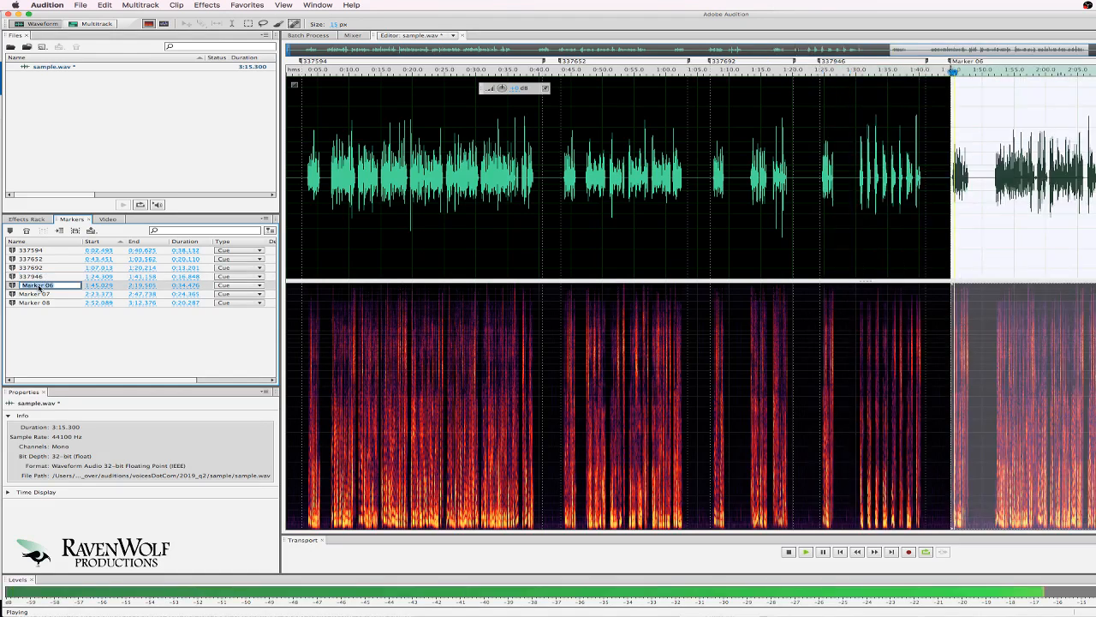
pyautogui.write('3379')
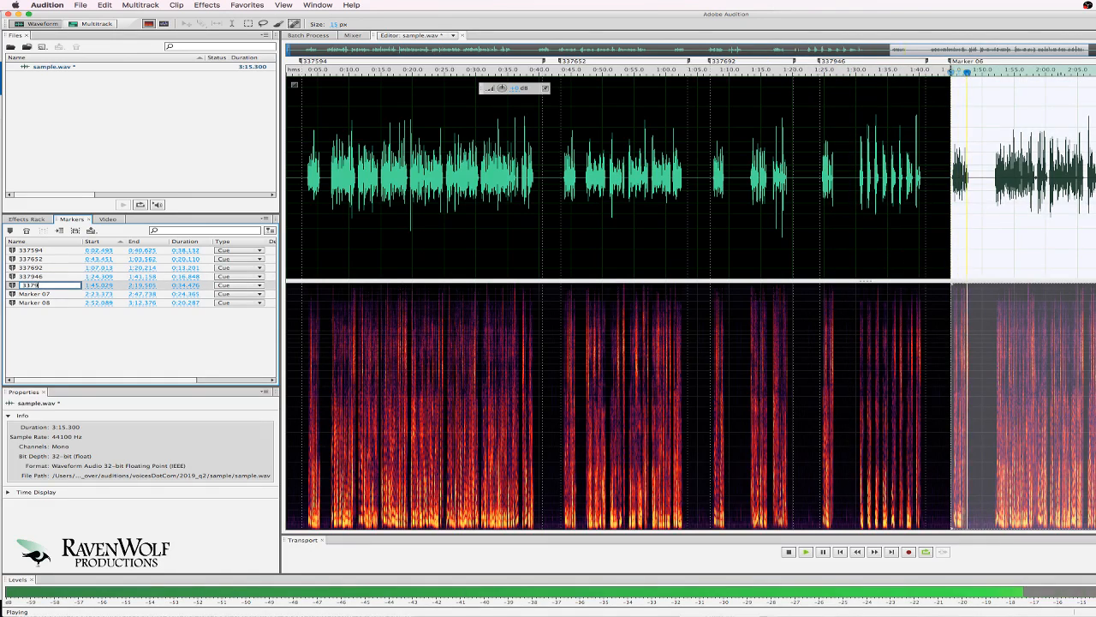
pyautogui.write('66')
pyautogui.click(41, 294)
pyautogui.click(41, 294)
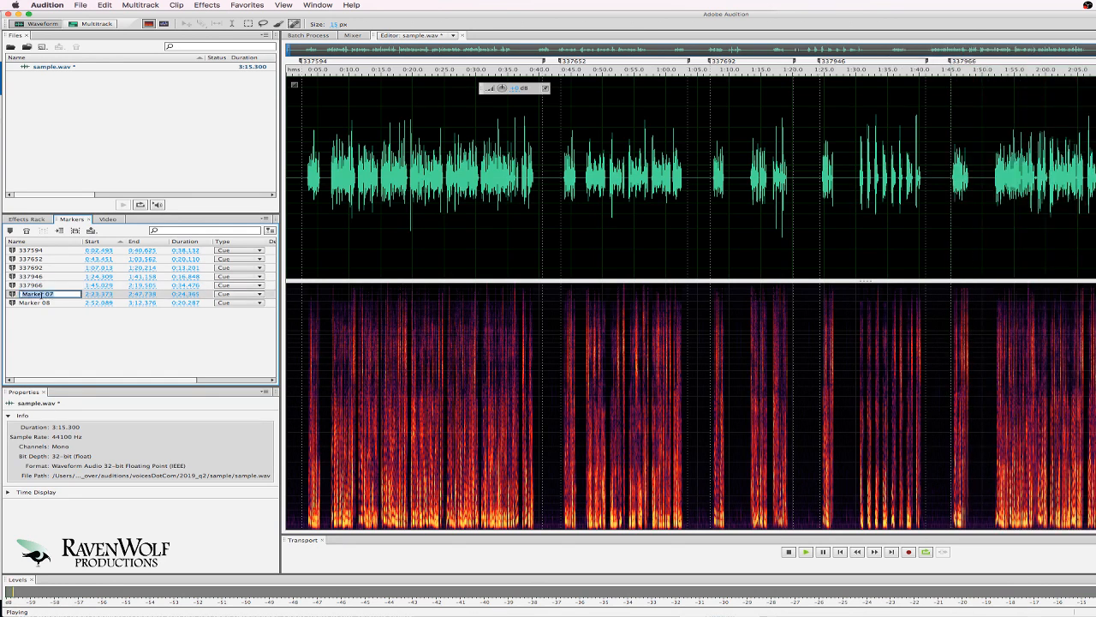
pyautogui.write('338097')
pyautogui.click(41, 303)
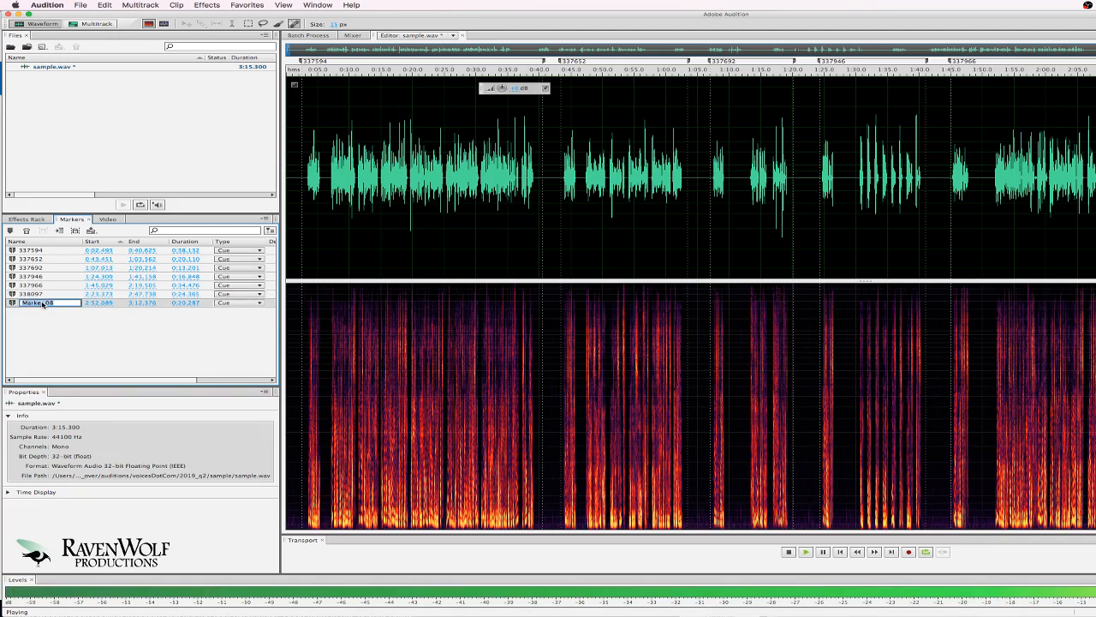
pyautogui.write('338120')
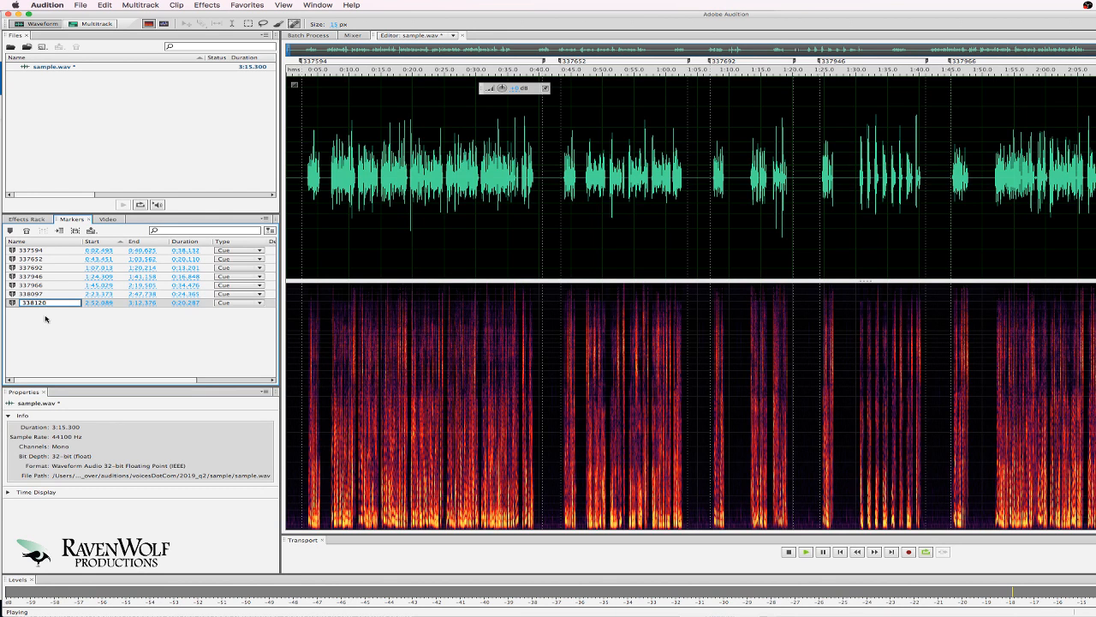
pyautogui.press('Return')
pyautogui.press('space')
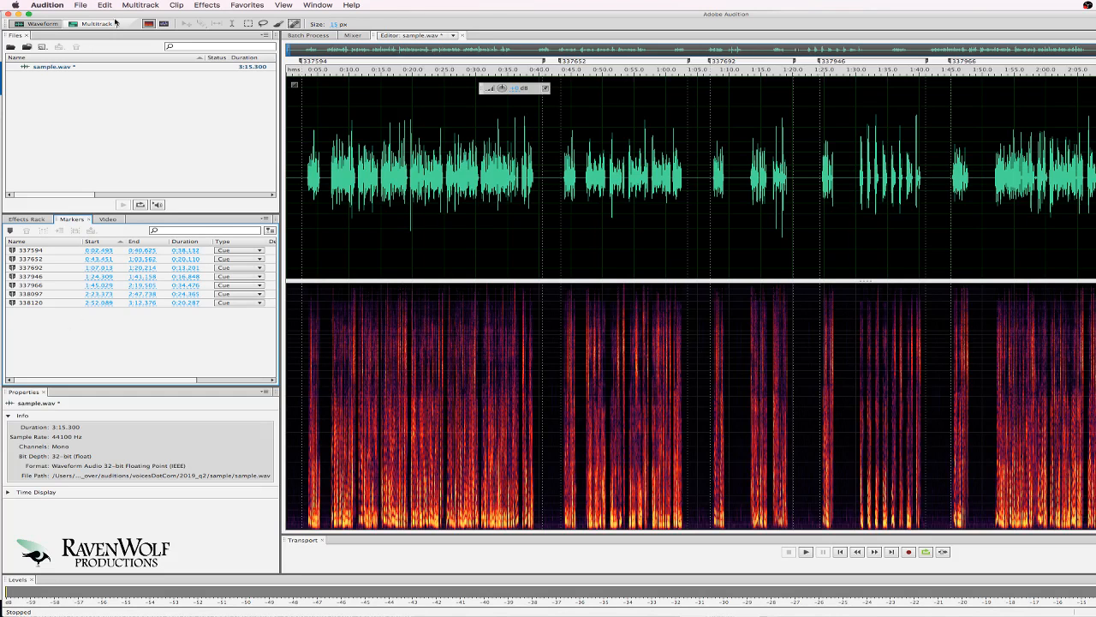
# Select all seven markers and choose File > Export > Audio within Range Markers.
pyautogui.click(81, 5)
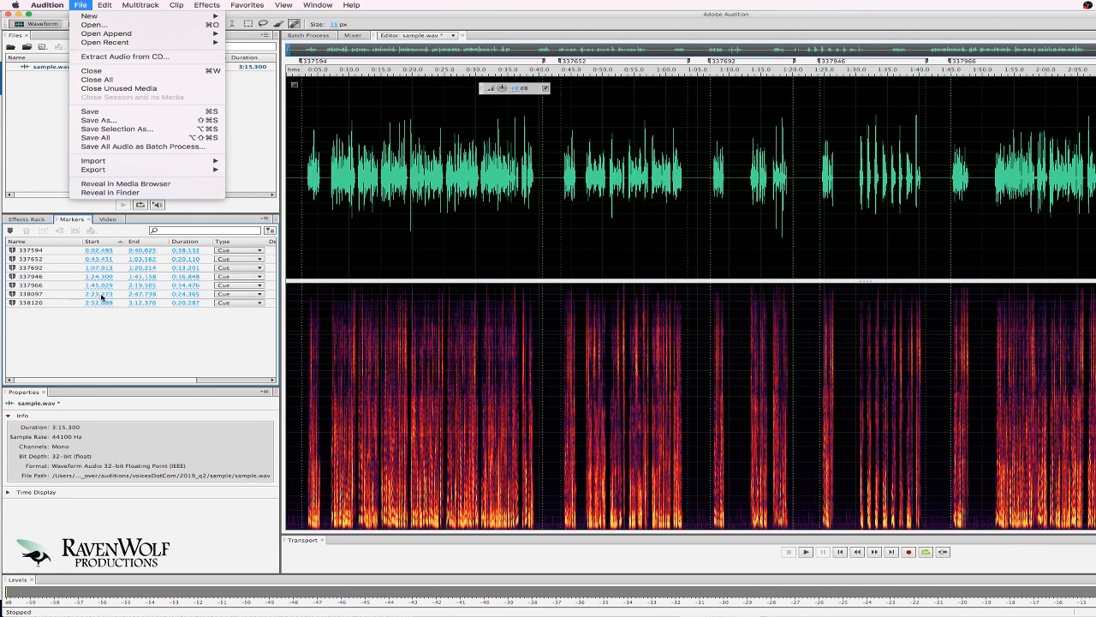
pyautogui.click(94, 333)
pyautogui.click(52, 251)
pyautogui.keyDown('shift'); pyautogui.click(59, 303); pyautogui.keyUp('shift')
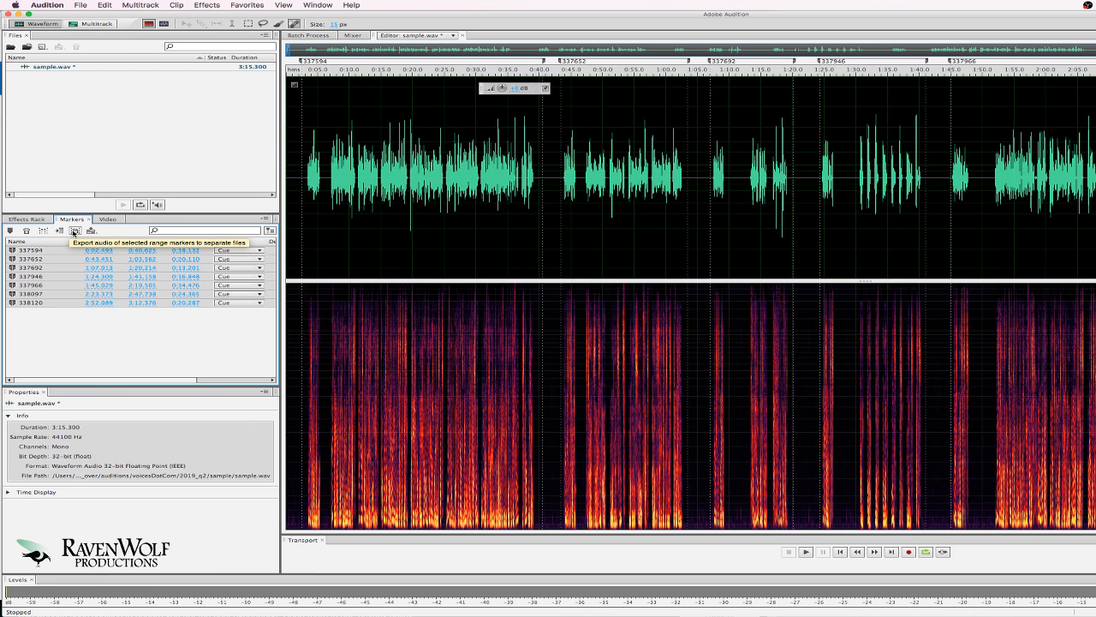
pyautogui.click(89, 6)
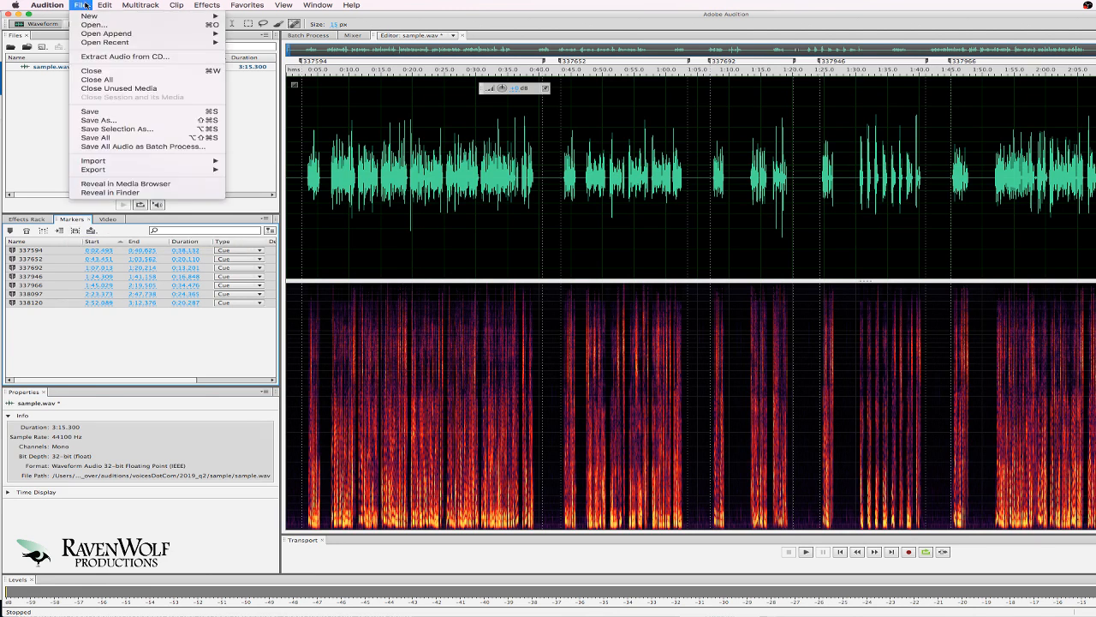
pyautogui.moveTo(97, 173)
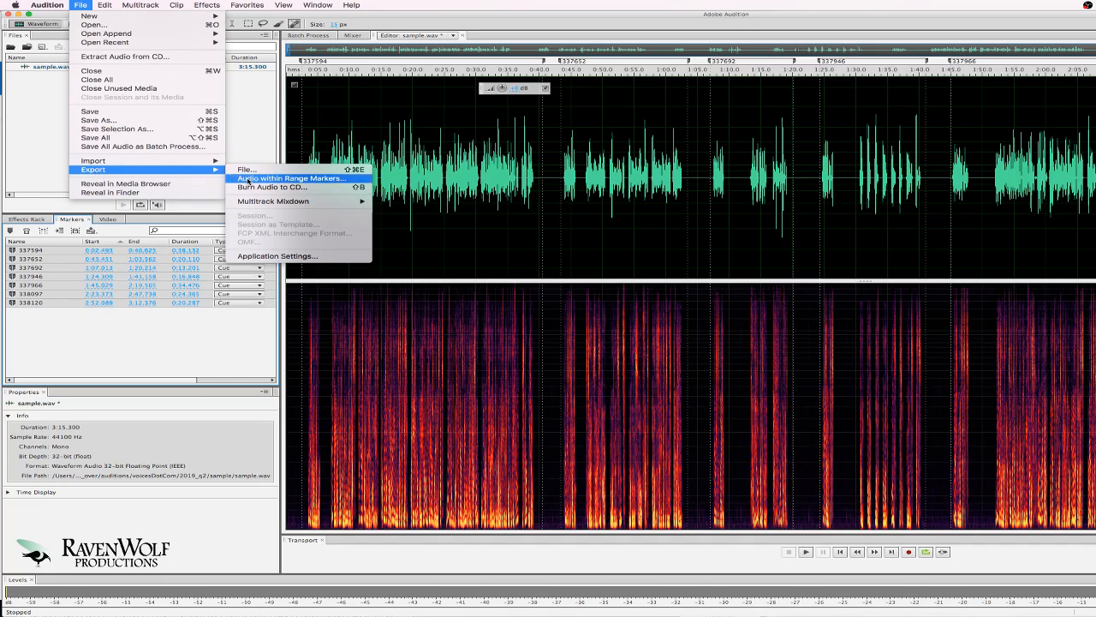
pyautogui.click(248, 181)
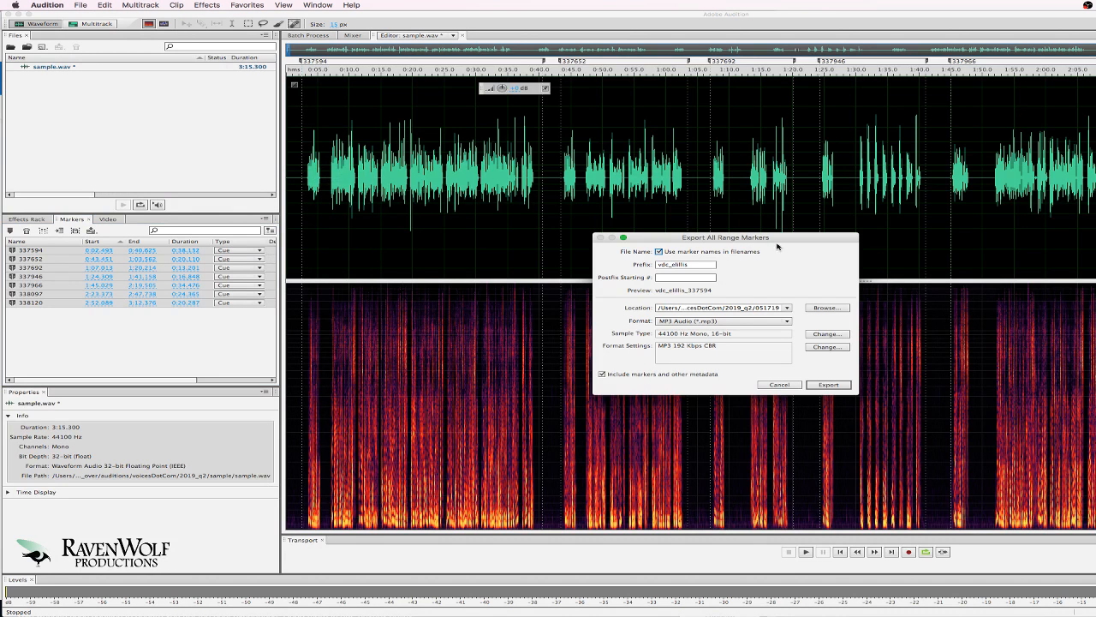
pyautogui.moveTo(781, 241); pyautogui.dragTo(787, 239)
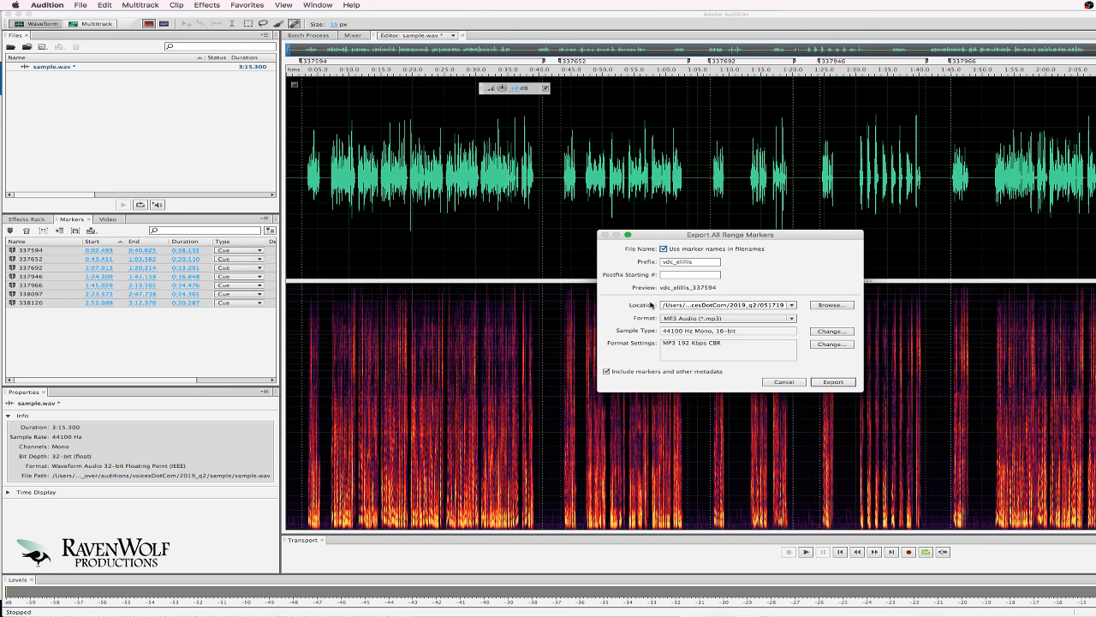
pyautogui.click(673, 264)
pyautogui.moveTo(662, 261); pyautogui.dragTo(692, 262)
pyautogui.click(727, 282)
# Export to the sample folder with markers and other metadata excluded.
pyautogui.click(835, 308)
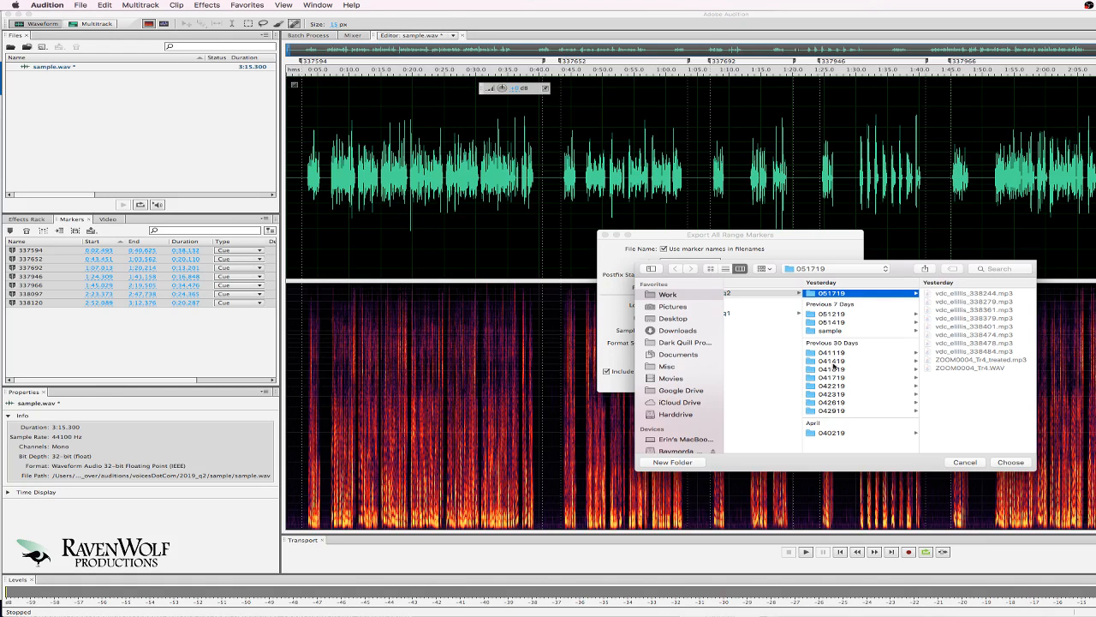
pyautogui.click(830, 330)
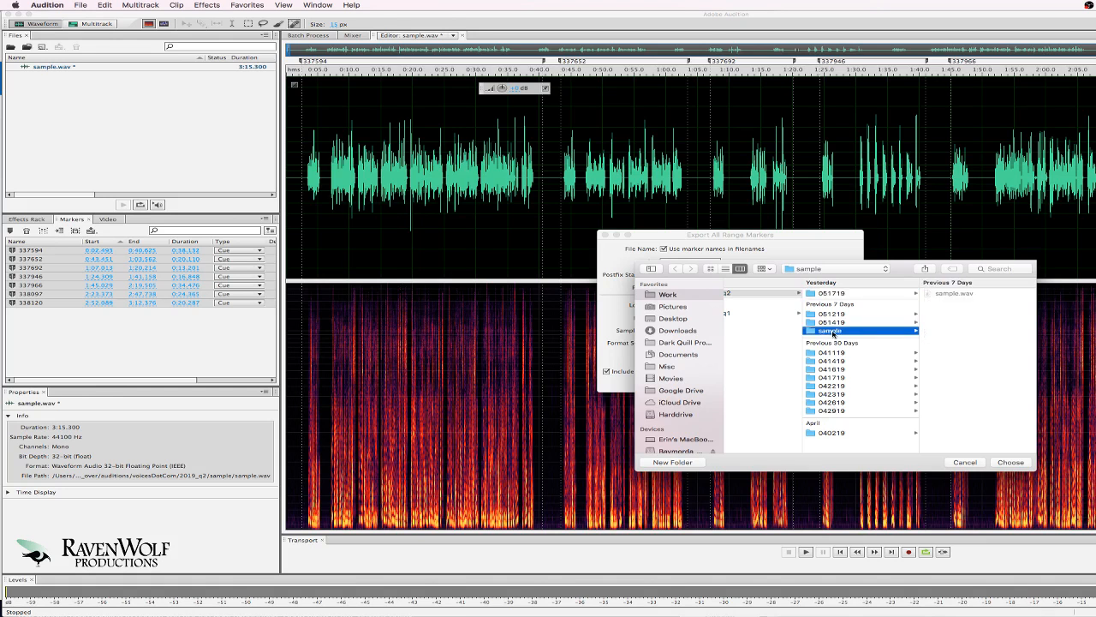
pyautogui.click(1010, 463)
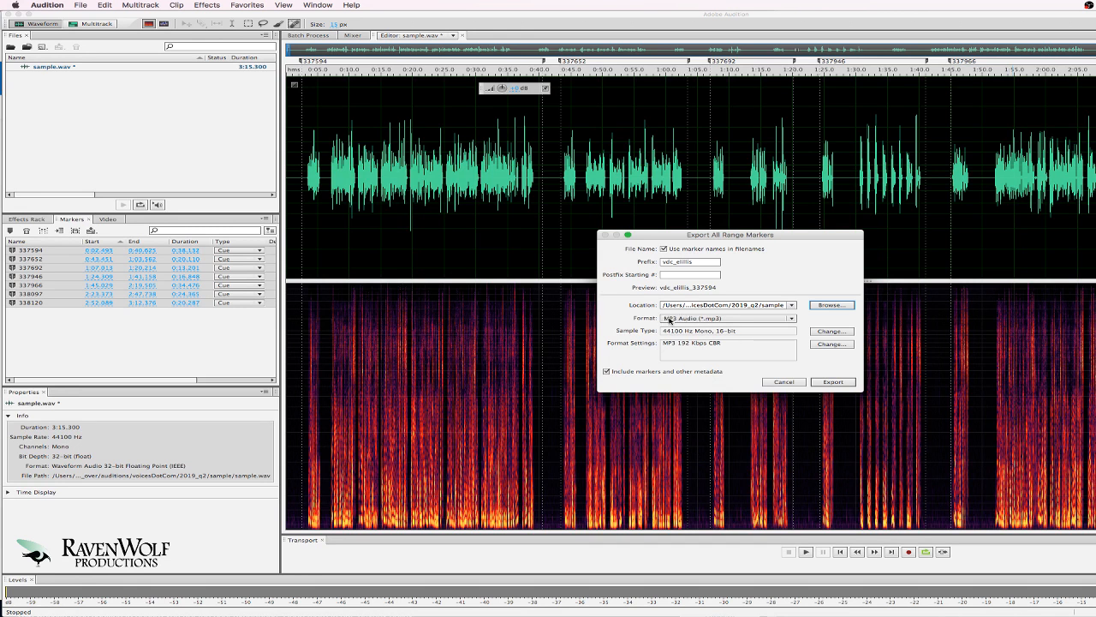
pyautogui.click(607, 372)
# Export the seven marker ranges to MP3 and browse the sample folder listing them via File > Open.
pyautogui.click(823, 383)
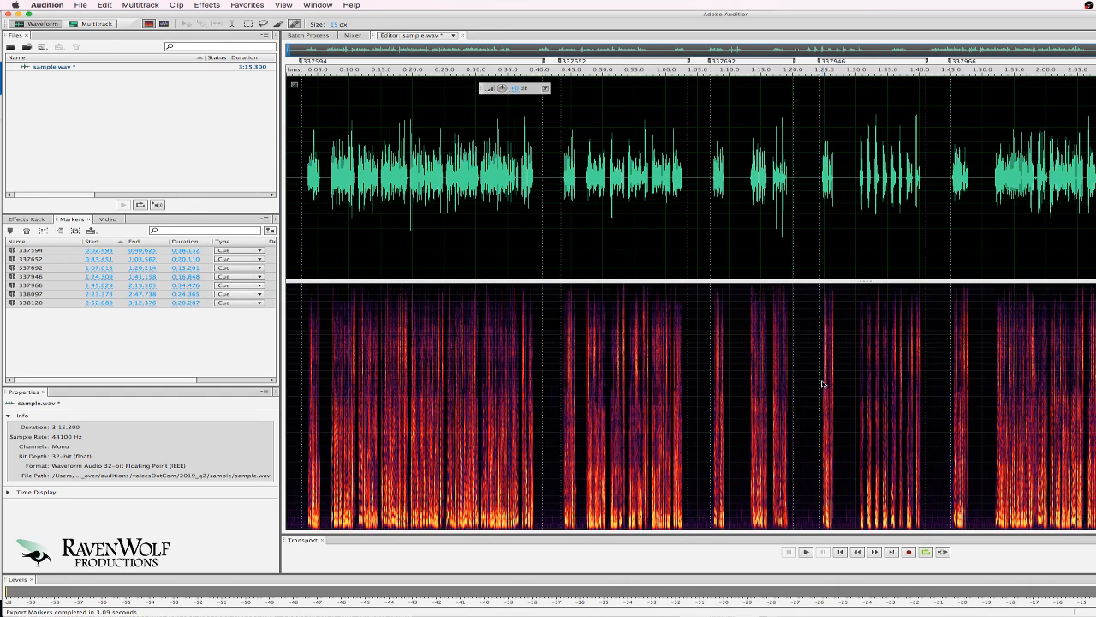
pyautogui.click(80, 5)
pyautogui.click(86, 25)
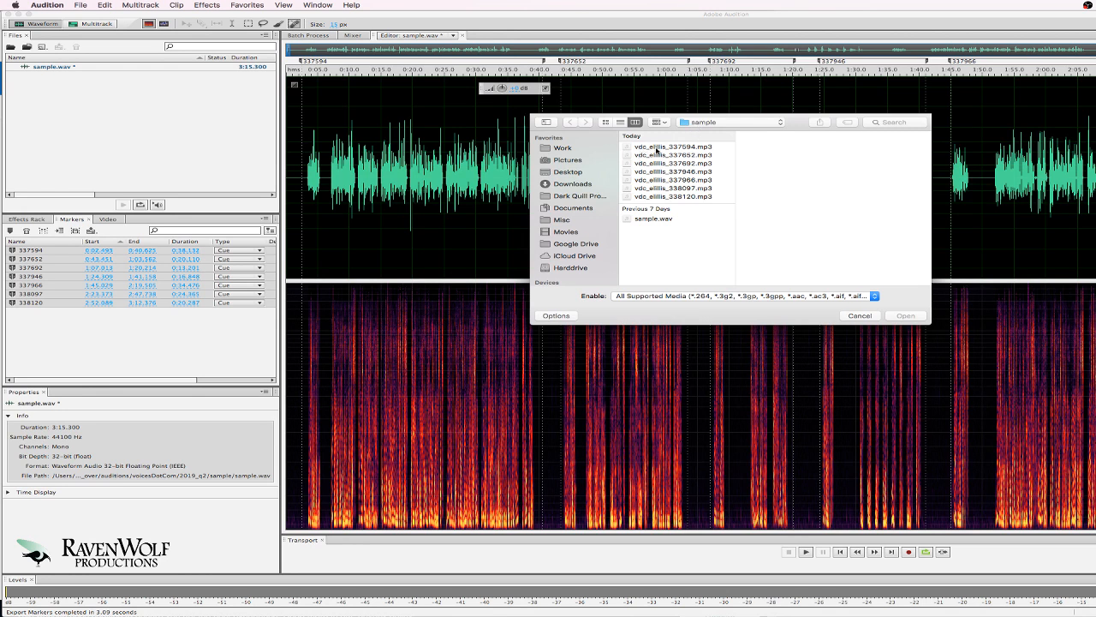
# Select all seven exported MP3 takes in the Open dialog and open them together.
pyautogui.click(687, 197)
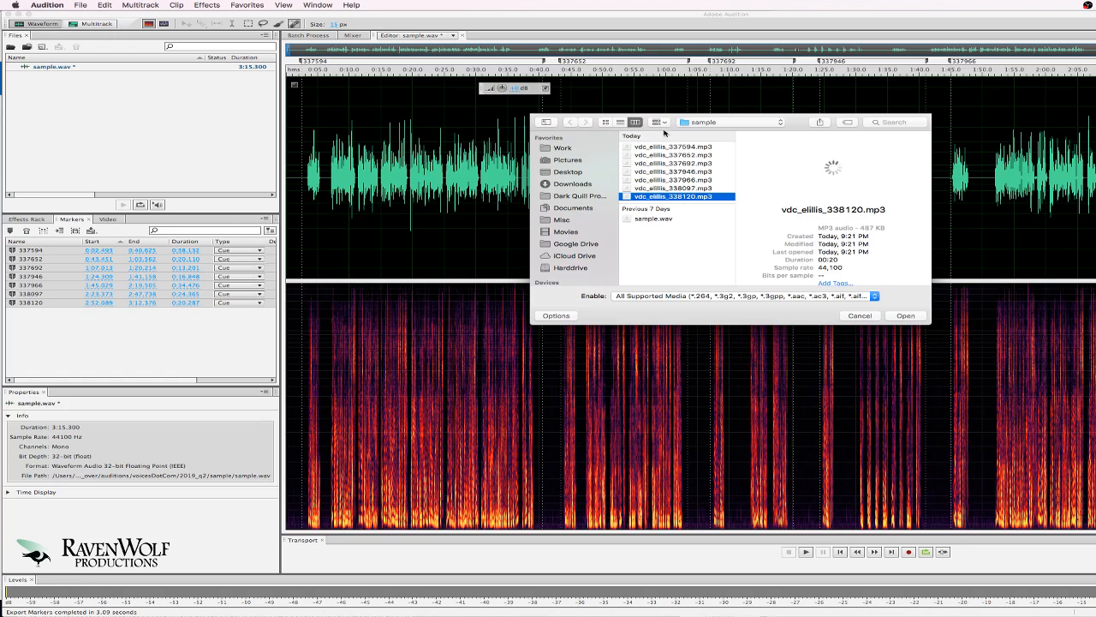
pyautogui.keyDown('shift'); pyautogui.click(671, 147); pyautogui.keyUp('shift')
pyautogui.click(897, 316)
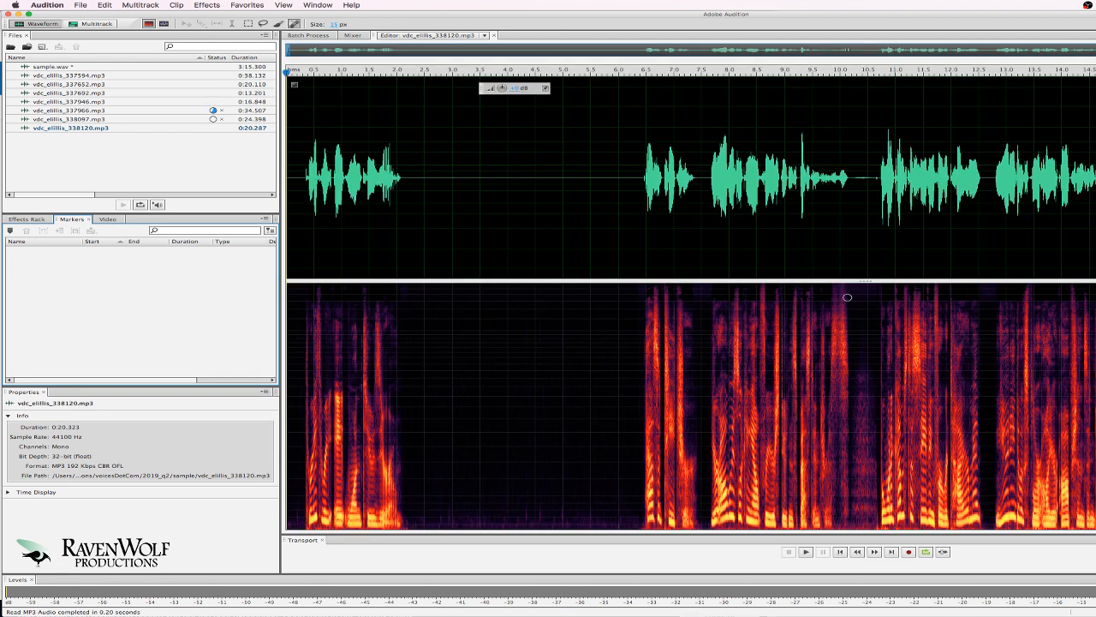
# Play the take from 6.4 s and copy the silence between about 4.5 and 5.0 s.
pyautogui.press('space')
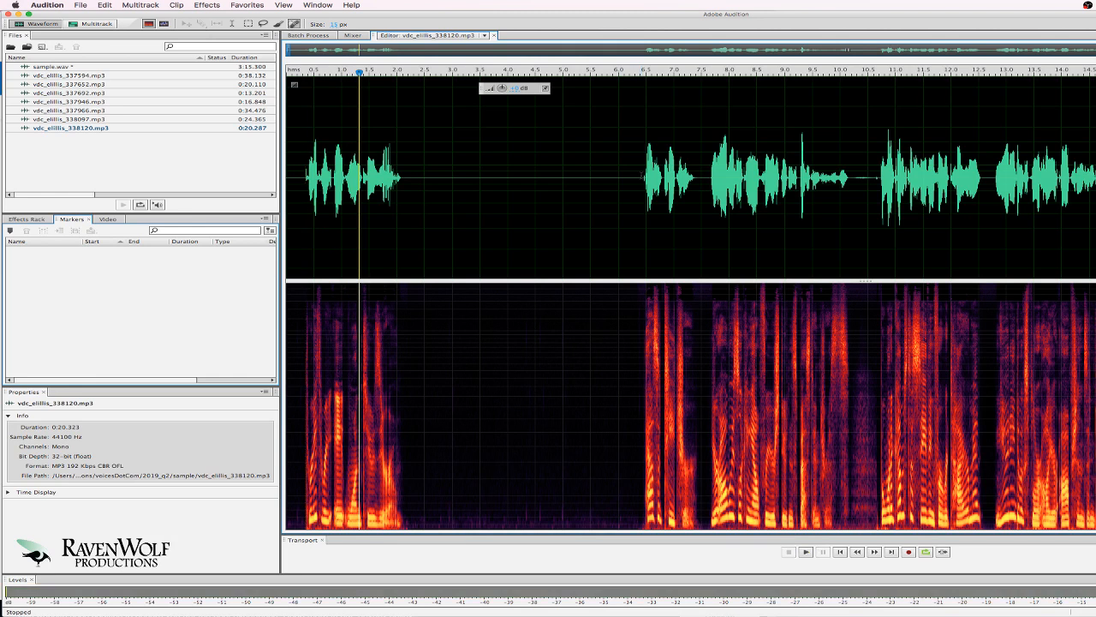
pyautogui.click(643, 175)
pyautogui.press('space')
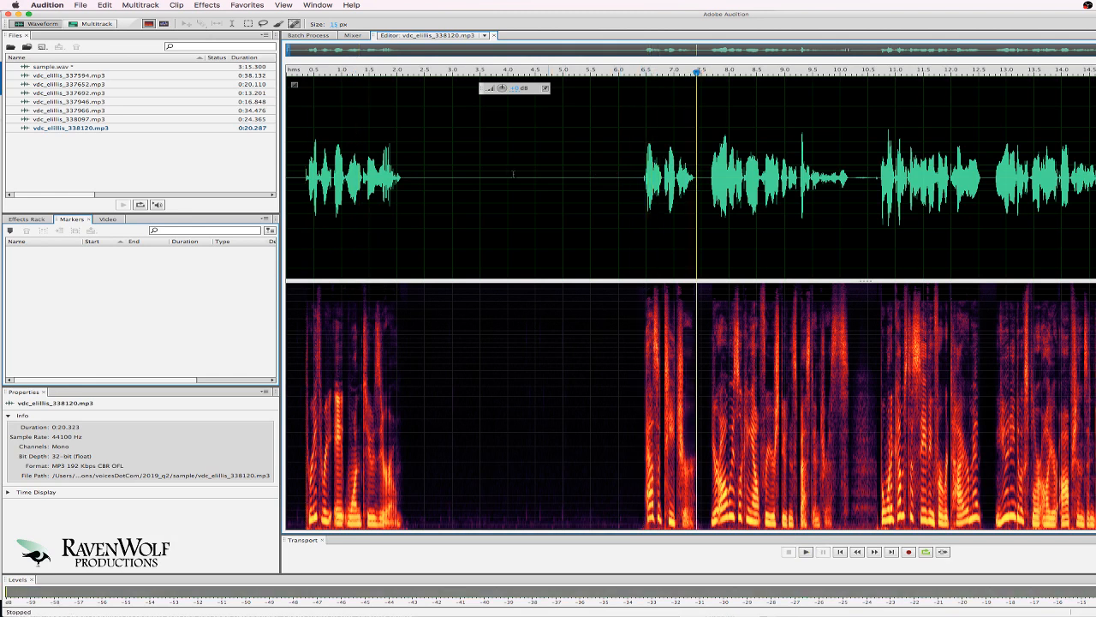
pyautogui.moveTo(536, 167); pyautogui.dragTo(563, 163)
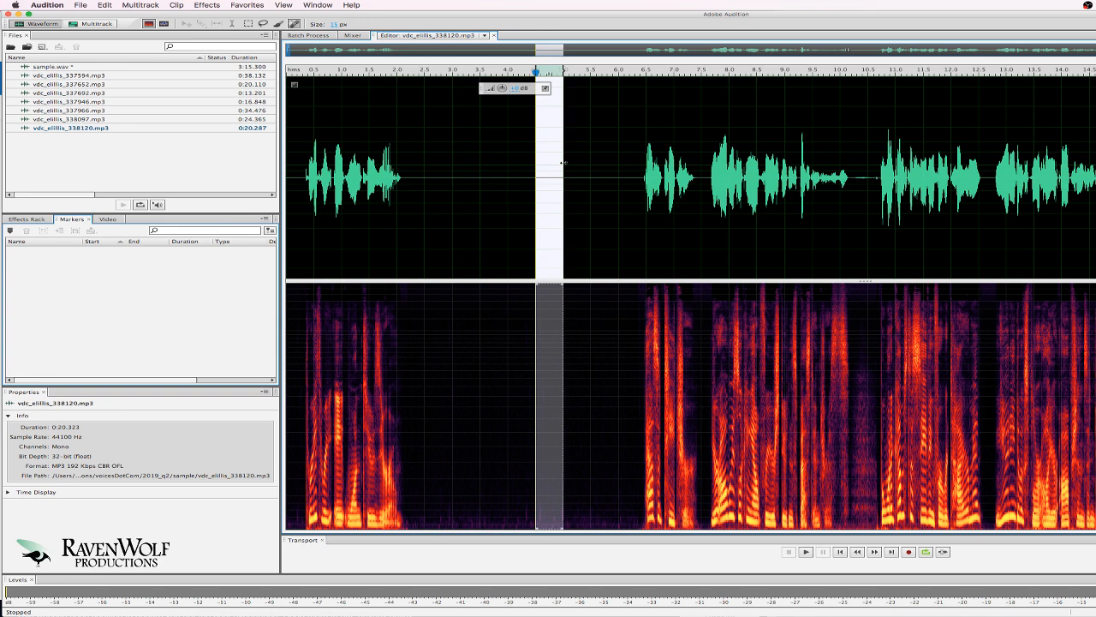
pyautogui.press('super+c')
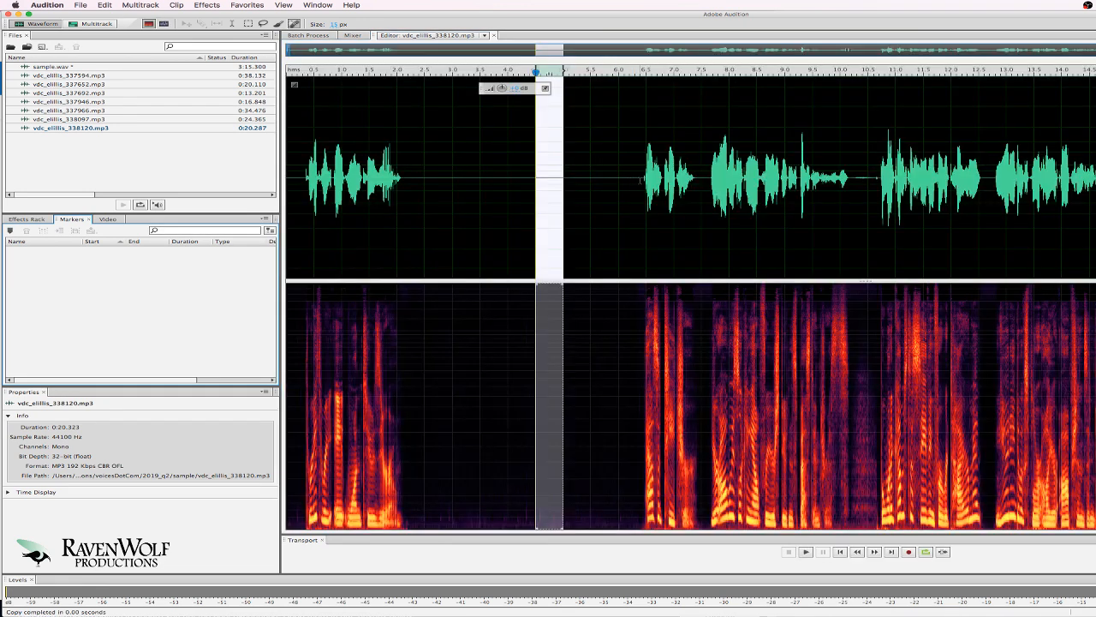
# Replace everything before the speech at 6.4 s with the copied short silence.
pyautogui.moveTo(638, 175); pyautogui.dragTo(102, 175)
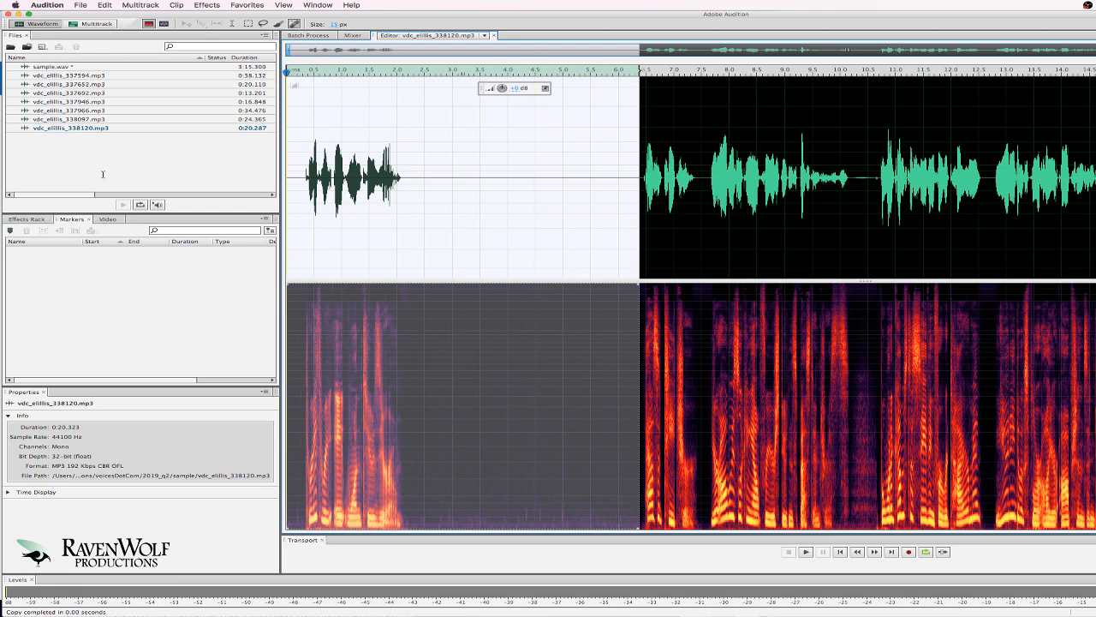
pyautogui.press('Delete')
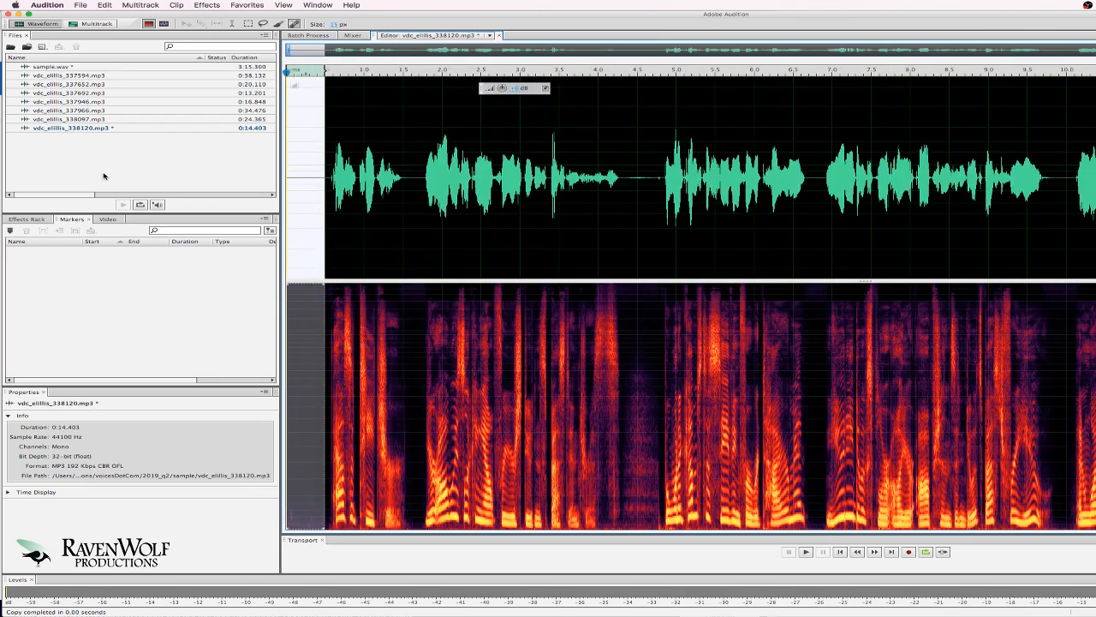
pyautogui.click(406, 174)
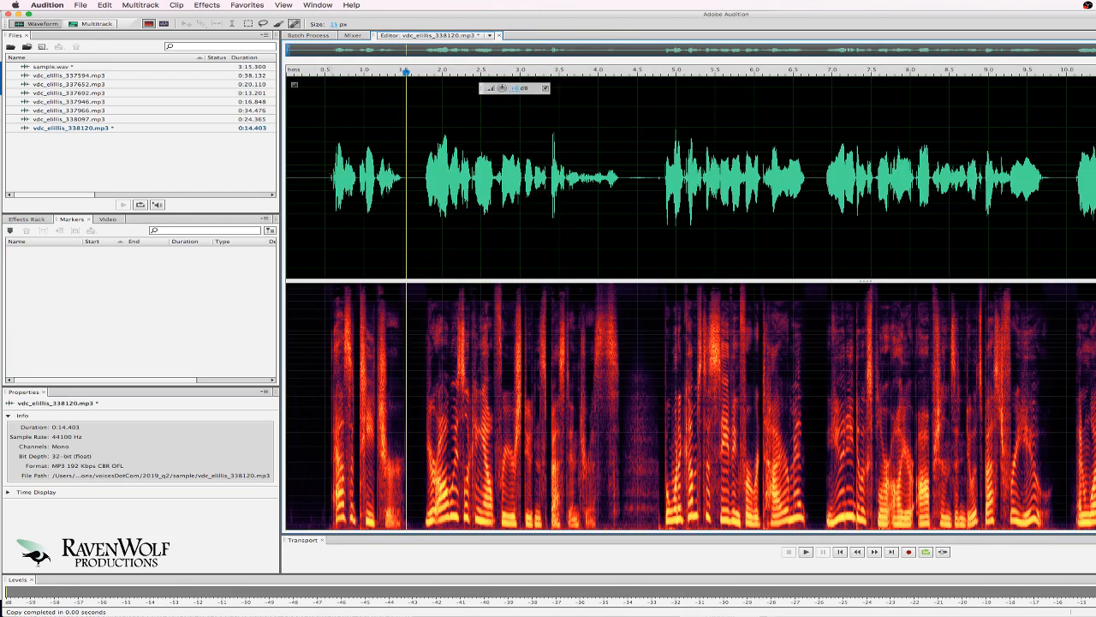
pyautogui.moveTo(333, 173); pyautogui.dragTo(198, 176)
pyautogui.press('super+v')
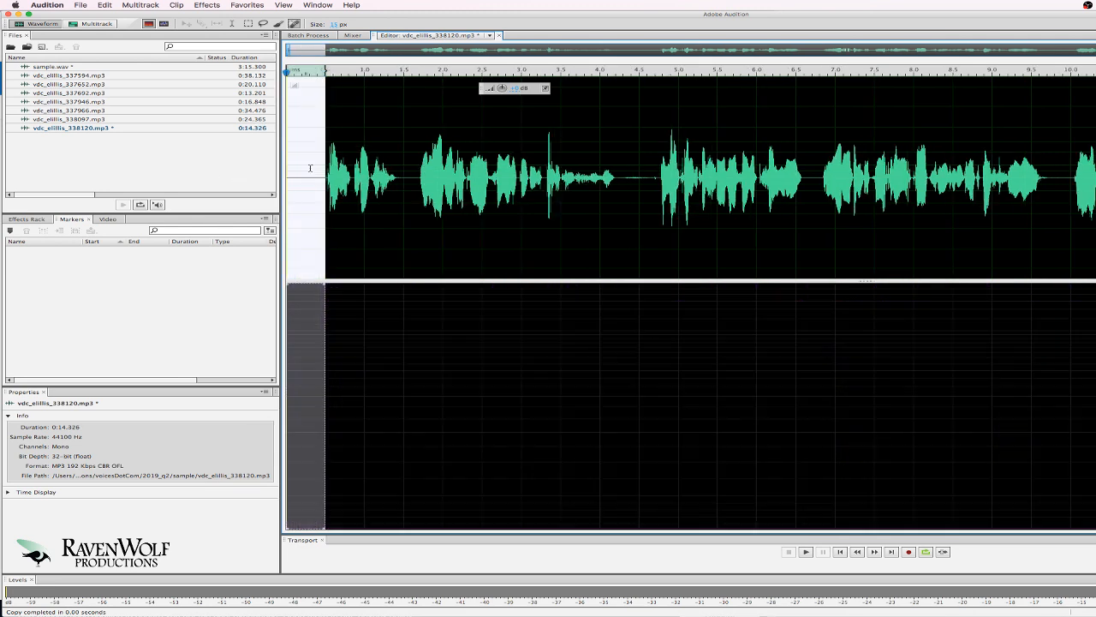
# Play the trimmed take back from about 0.4 s, then stop playback.
pyautogui.press('space')
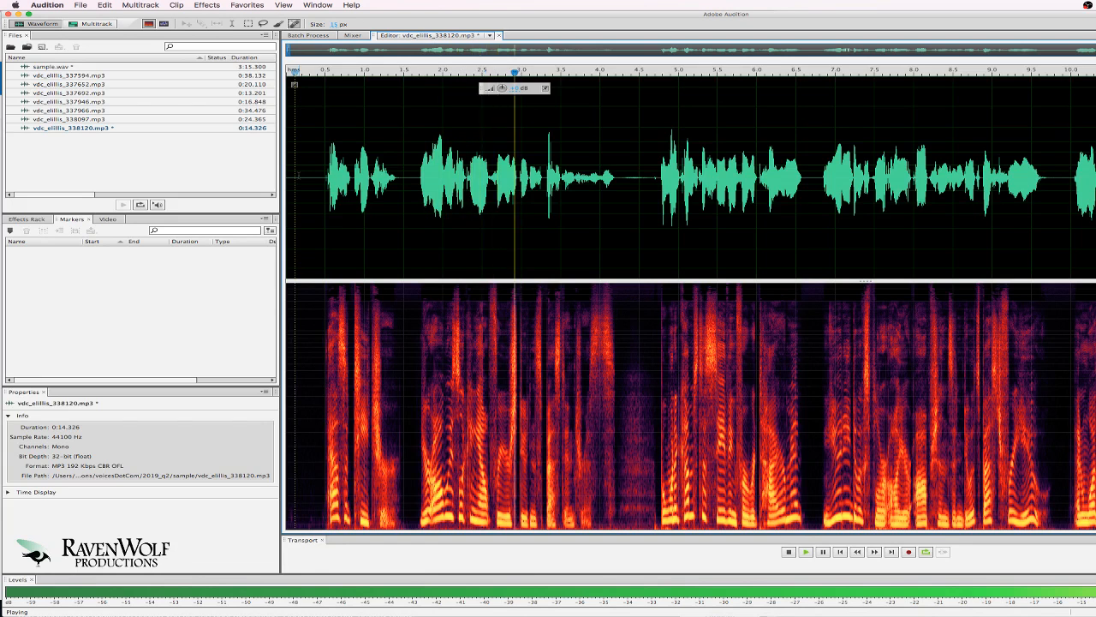
pyautogui.click(315, 163)
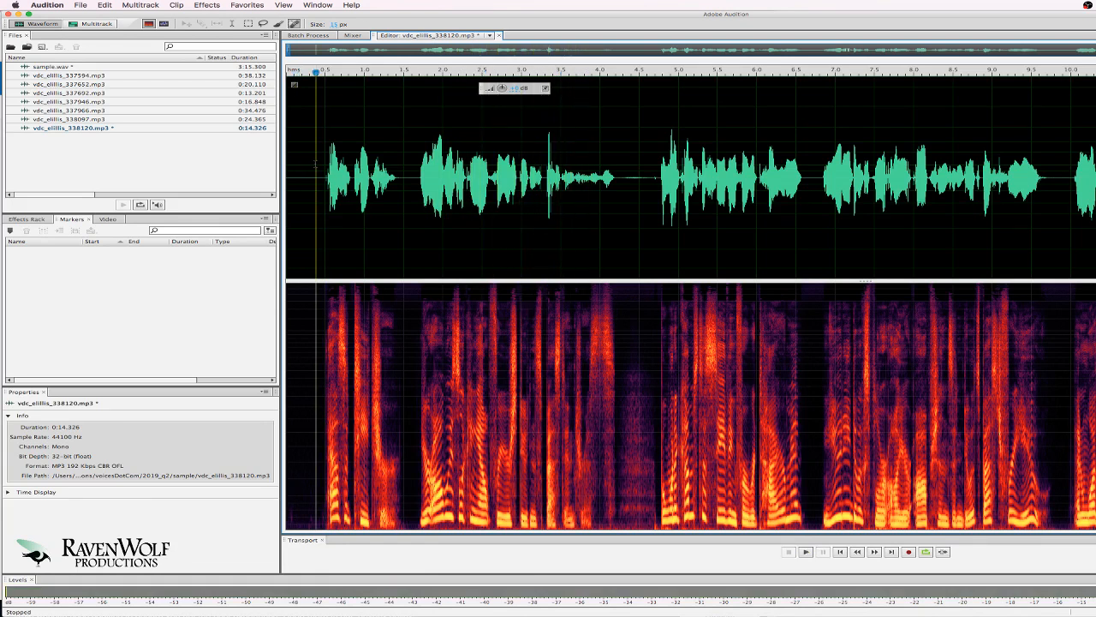
pyautogui.press('space')
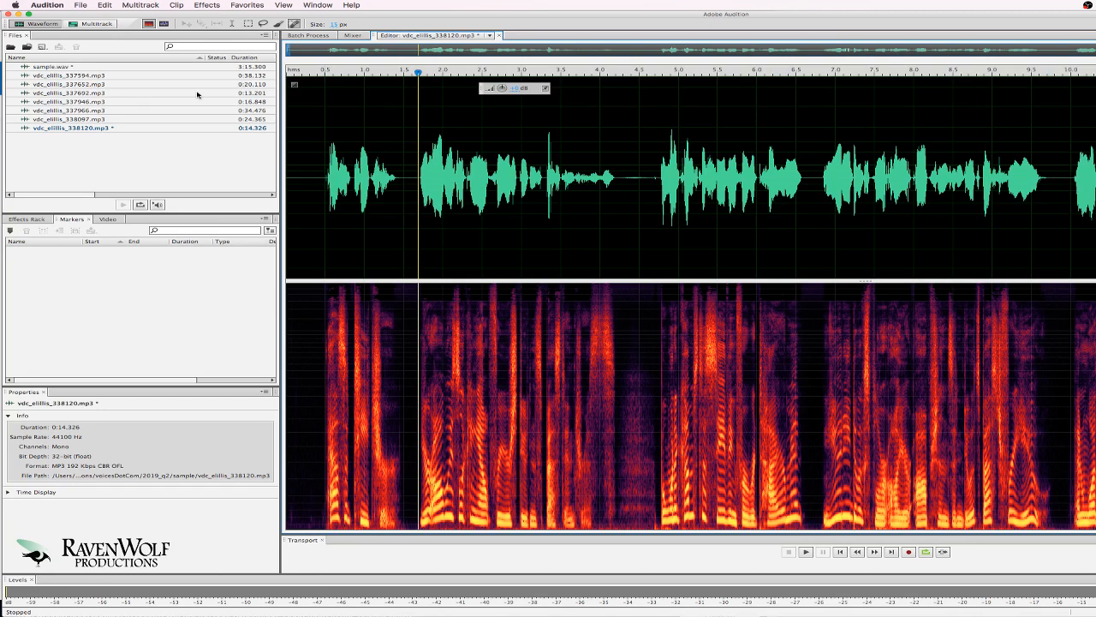
# Replace the first 4.6 s of take vdc_elllis_337594.mp3 with the copied silence.
pyautogui.click(94, 76)
pyautogui.doubleClick(94, 76)
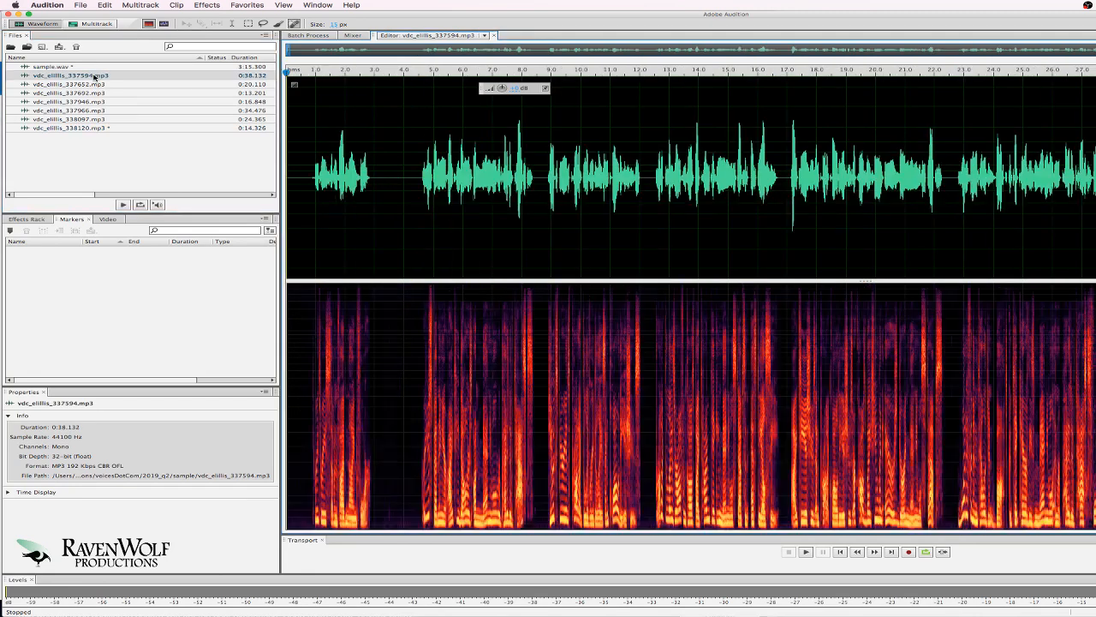
pyautogui.moveTo(423, 176); pyautogui.dragTo(143, 174)
pyautogui.press('super+v')
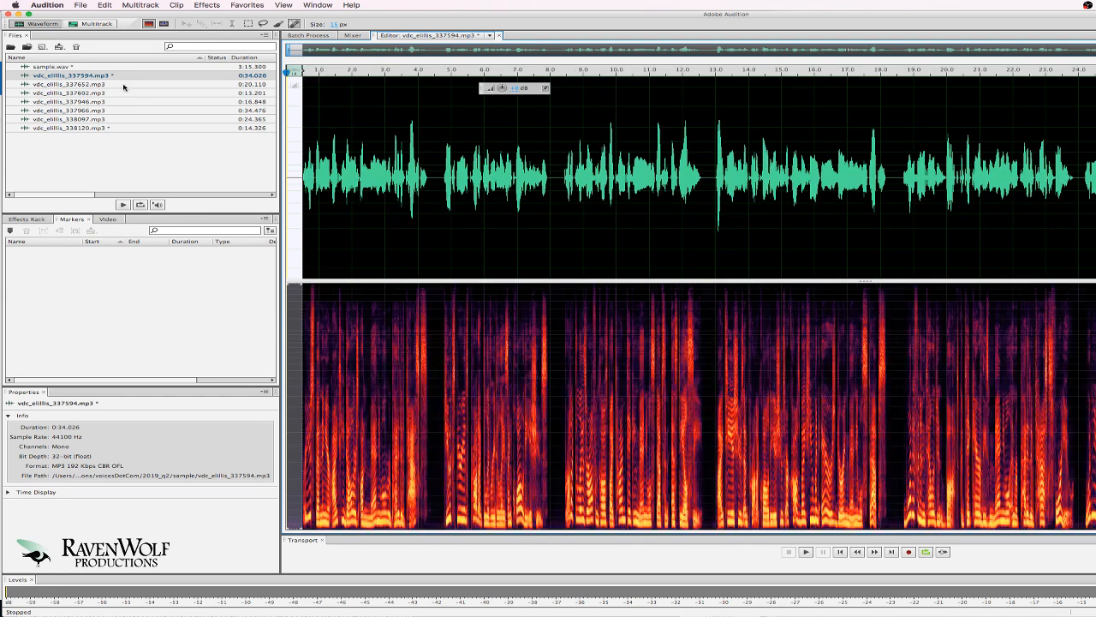
# Replace the openings of takes 337652 (3.8 s) and 337692 (6.3 s) with copied silence.
pyautogui.doubleClick(122, 85)
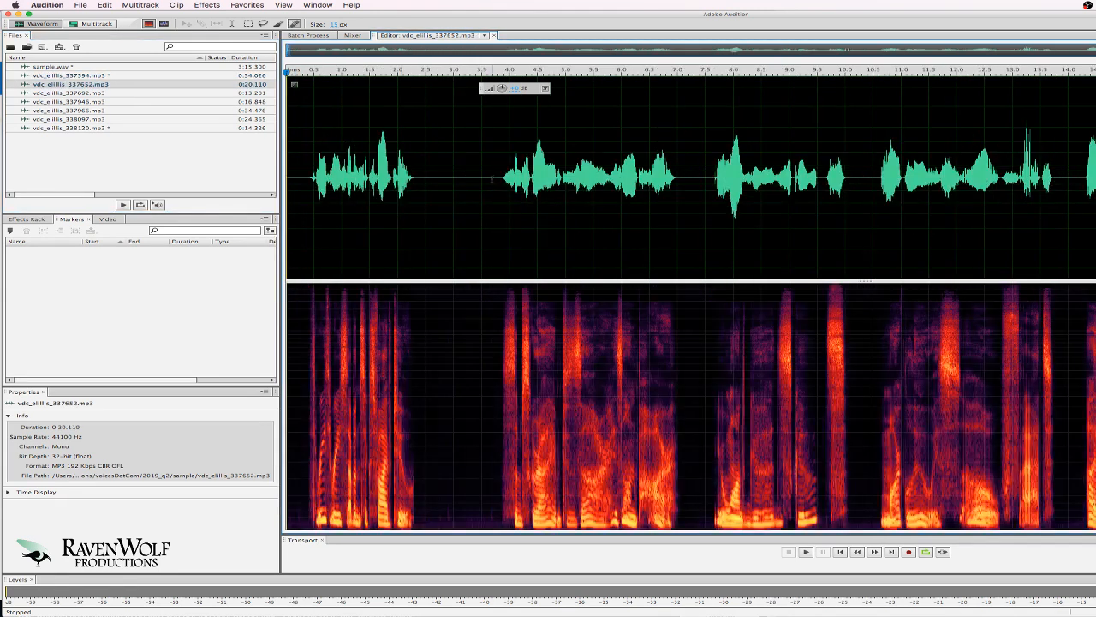
pyautogui.moveTo(499, 178); pyautogui.dragTo(153, 174)
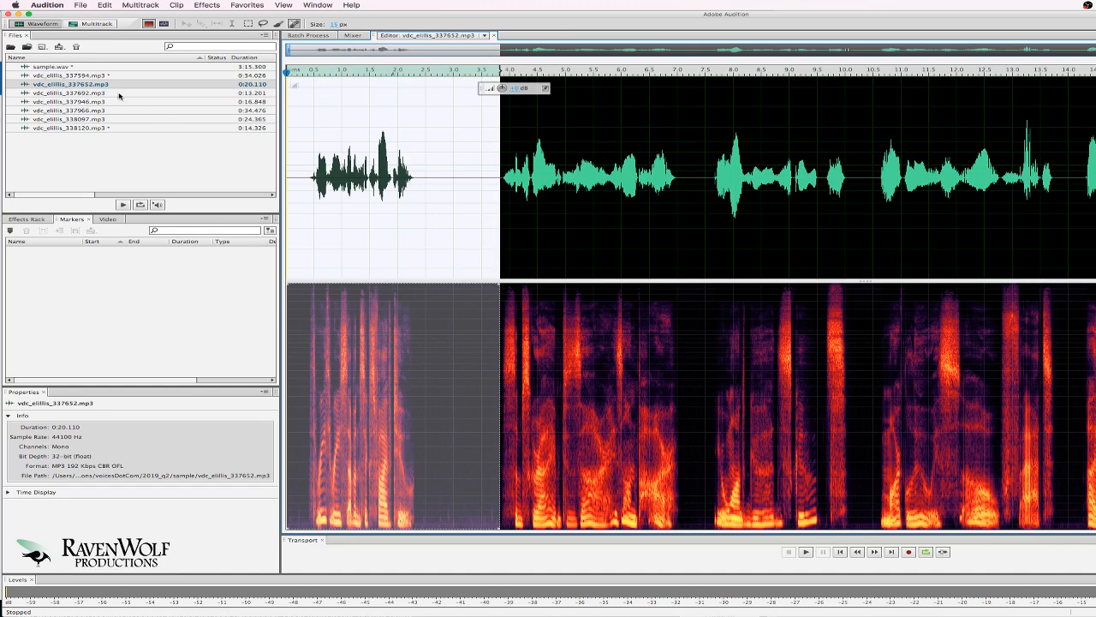
pyautogui.press('super+v')
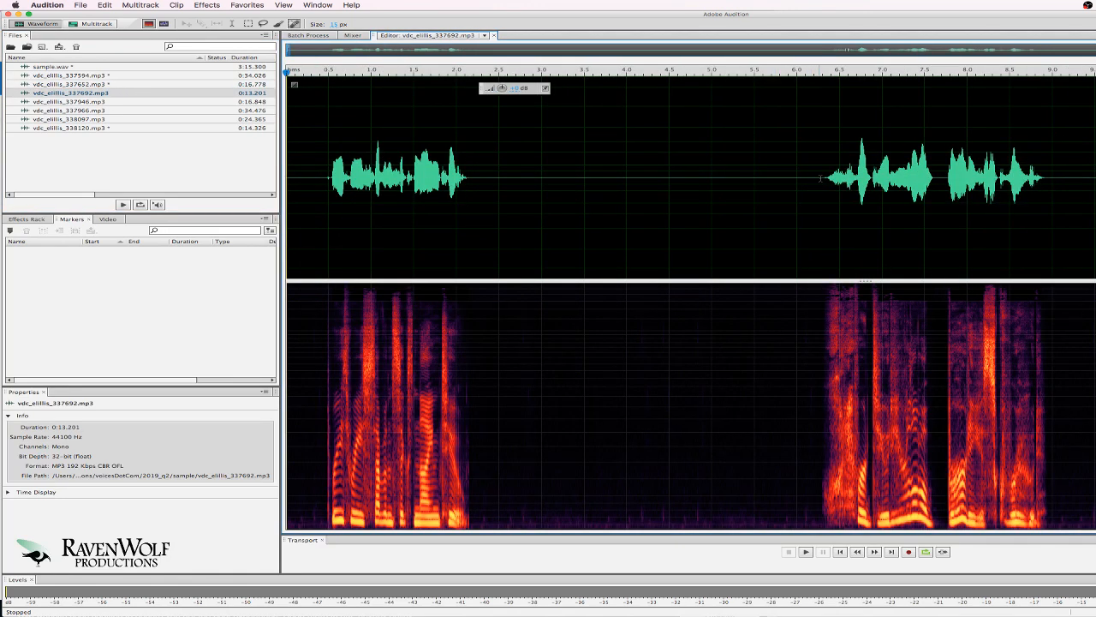
pyautogui.moveTo(819, 178); pyautogui.dragTo(75, 137)
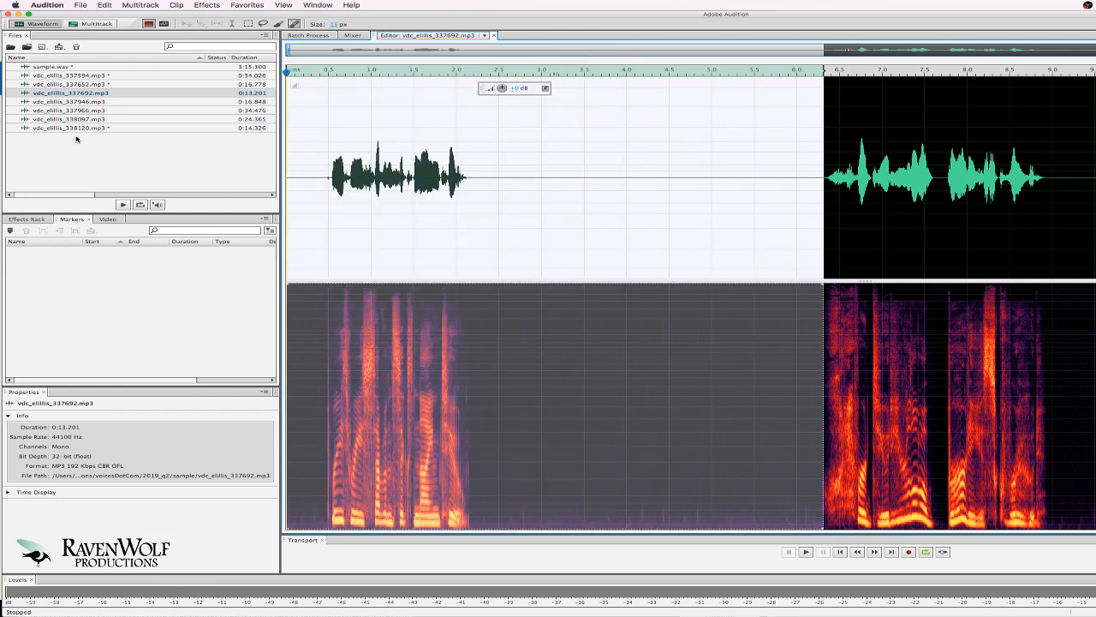
pyautogui.press('super+v')
# Delete the first 6.2 s of take 337946 and narrow Audition to reveal the Voices.com jobs page.
pyautogui.click(96, 103)
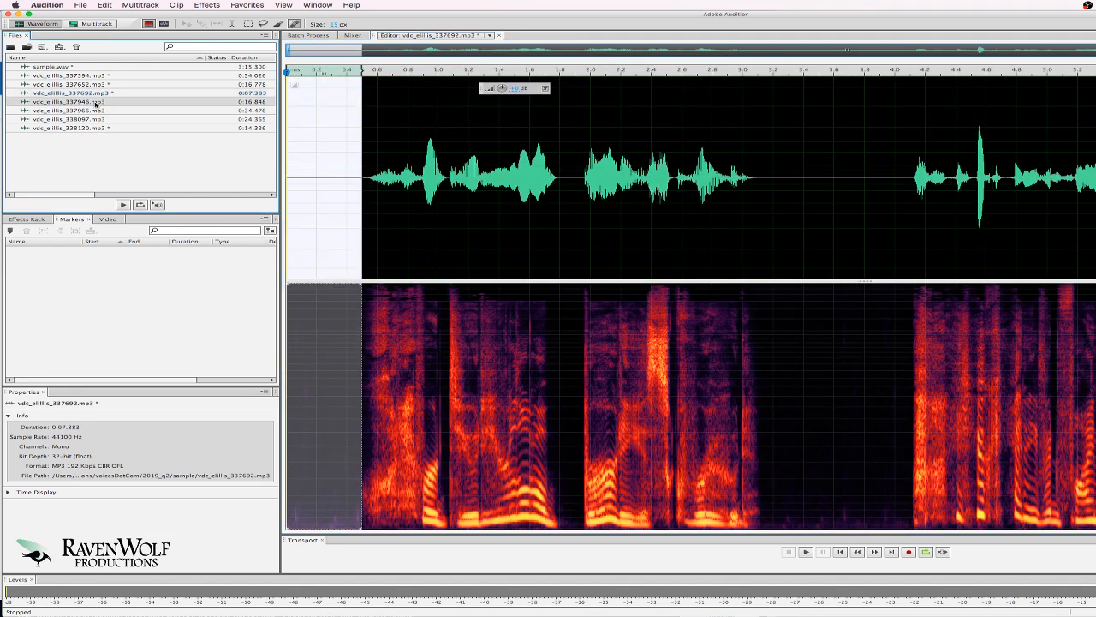
pyautogui.doubleClick(96, 103)
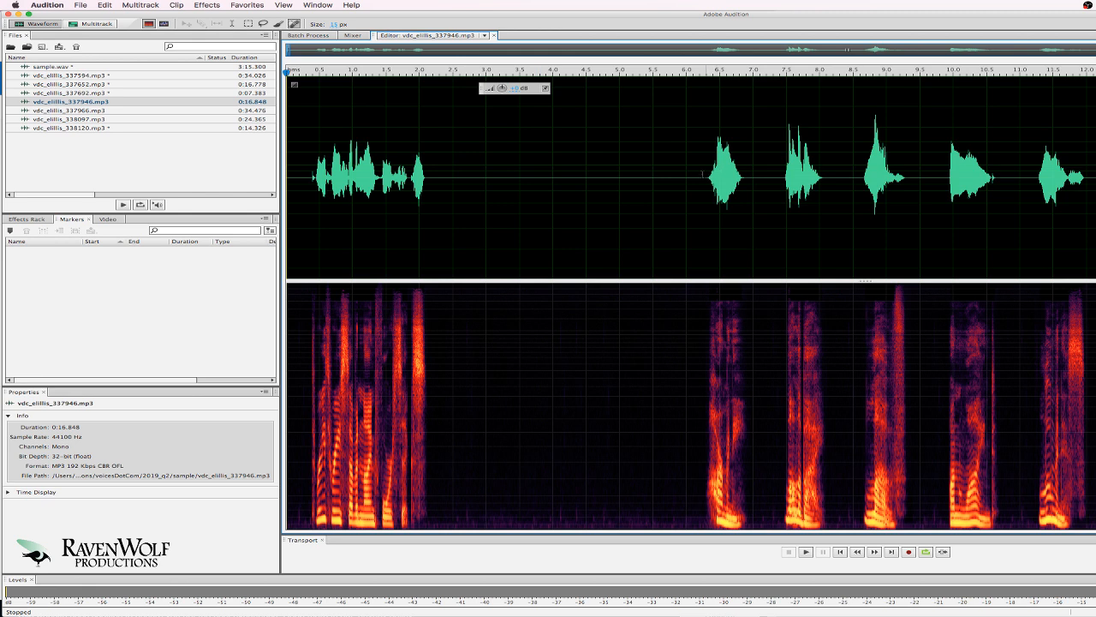
pyautogui.moveTo(703, 171); pyautogui.dragTo(2, 136)
pyautogui.press('Delete')
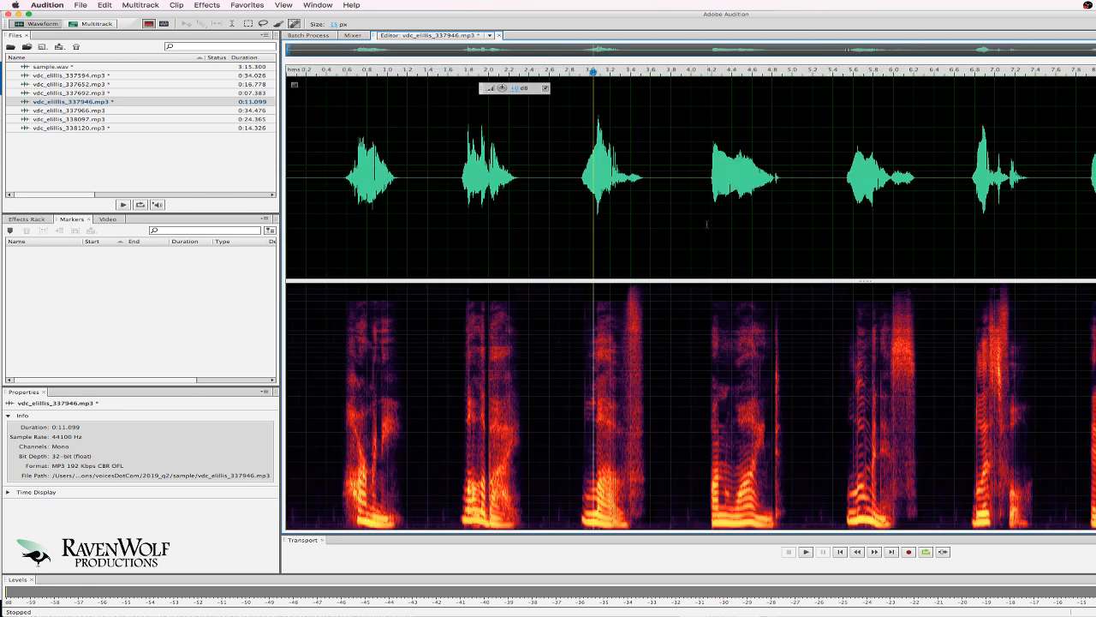
pyautogui.click(106, 166)
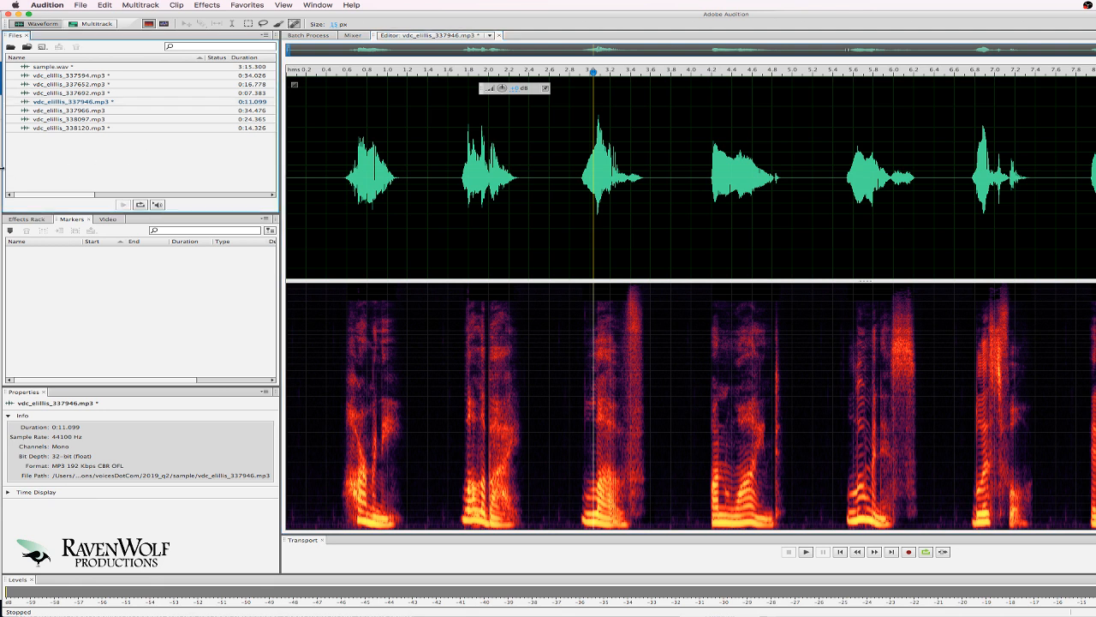
pyautogui.moveTo(6, 168); pyautogui.dragTo(796, 239)
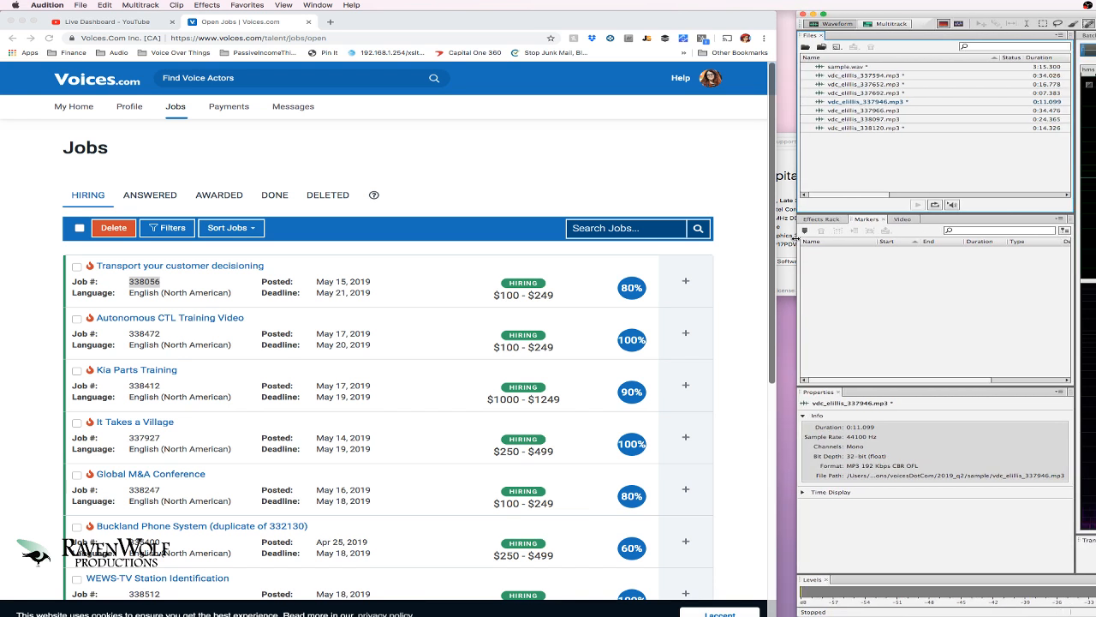
# In Chrome, reload the Jobs > Hiring list and search for job number 338472.
pyautogui.click(582, 173)
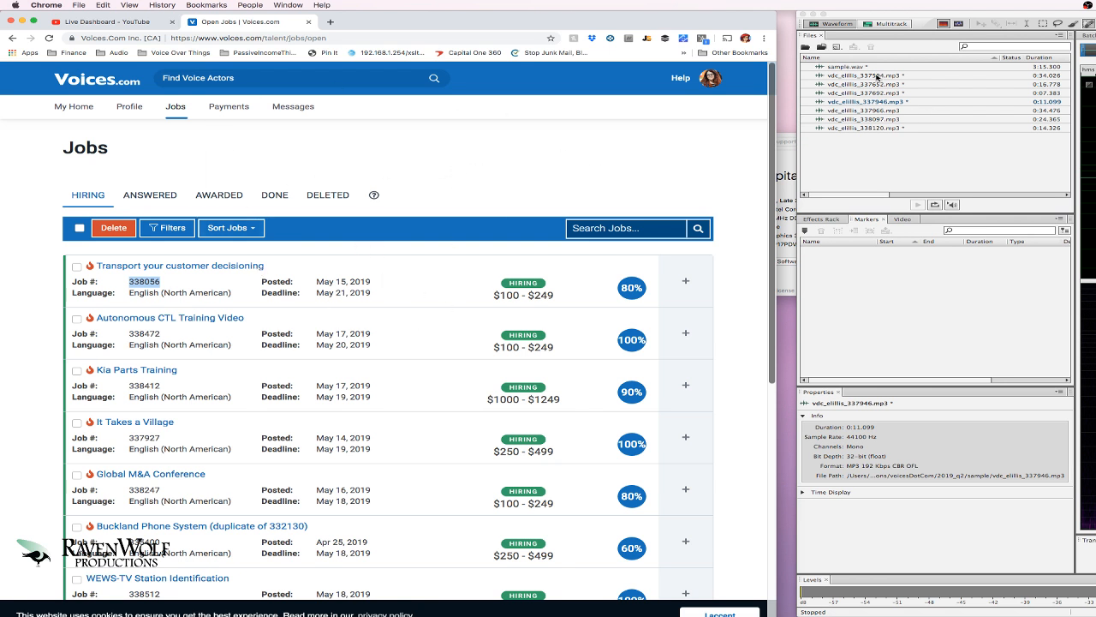
pyautogui.click(690, 181)
pyautogui.moveTo(176, 108)
pyautogui.click(182, 132)
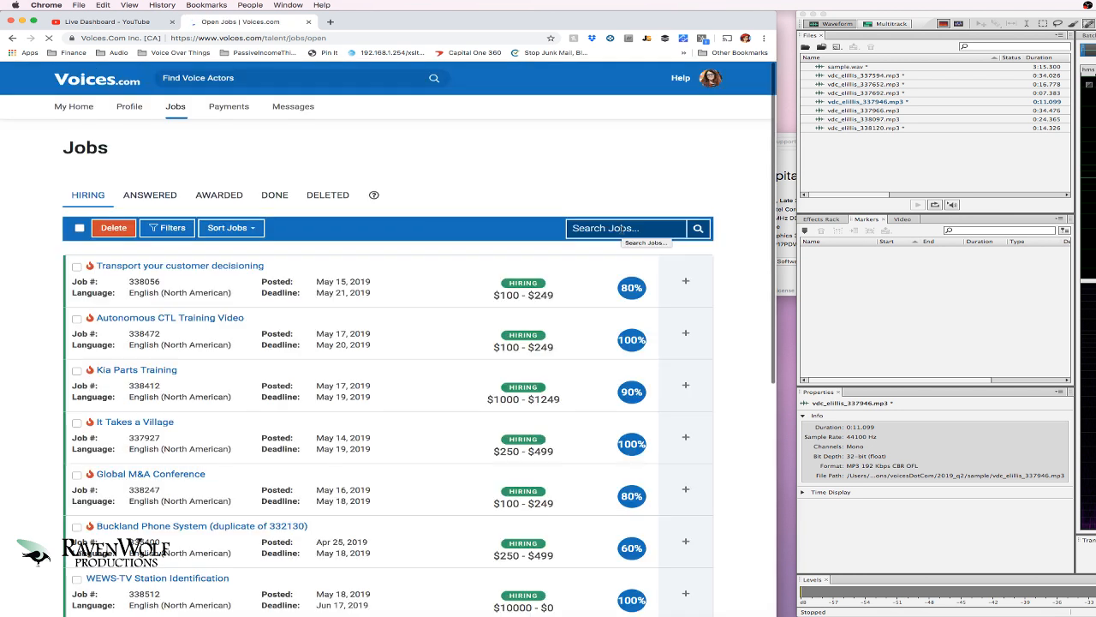
pyautogui.click(621, 229)
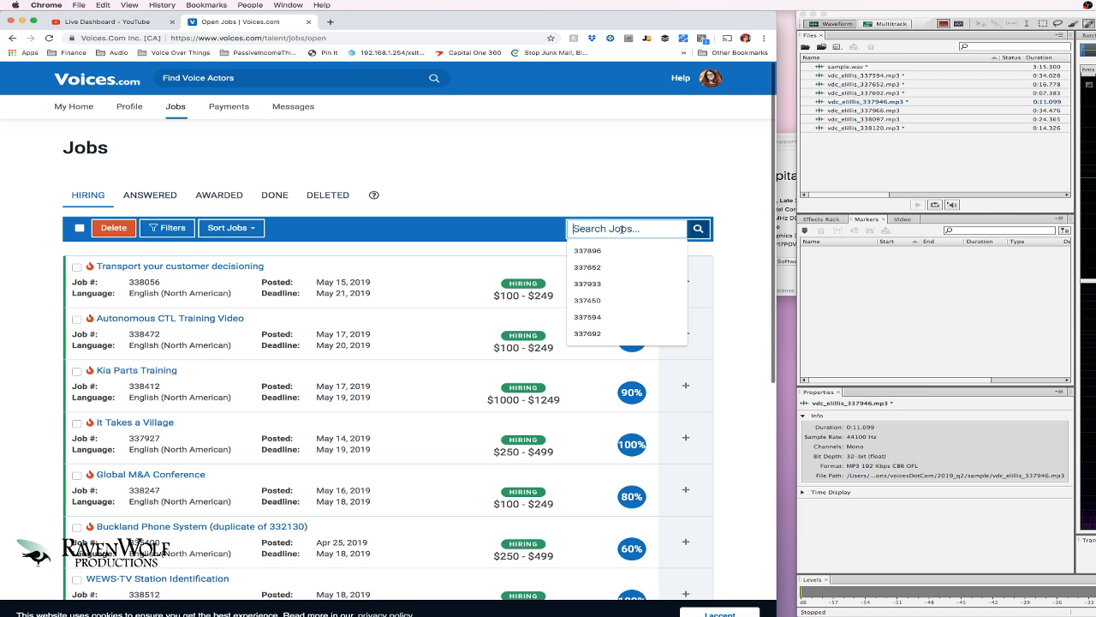
pyautogui.write('338472')
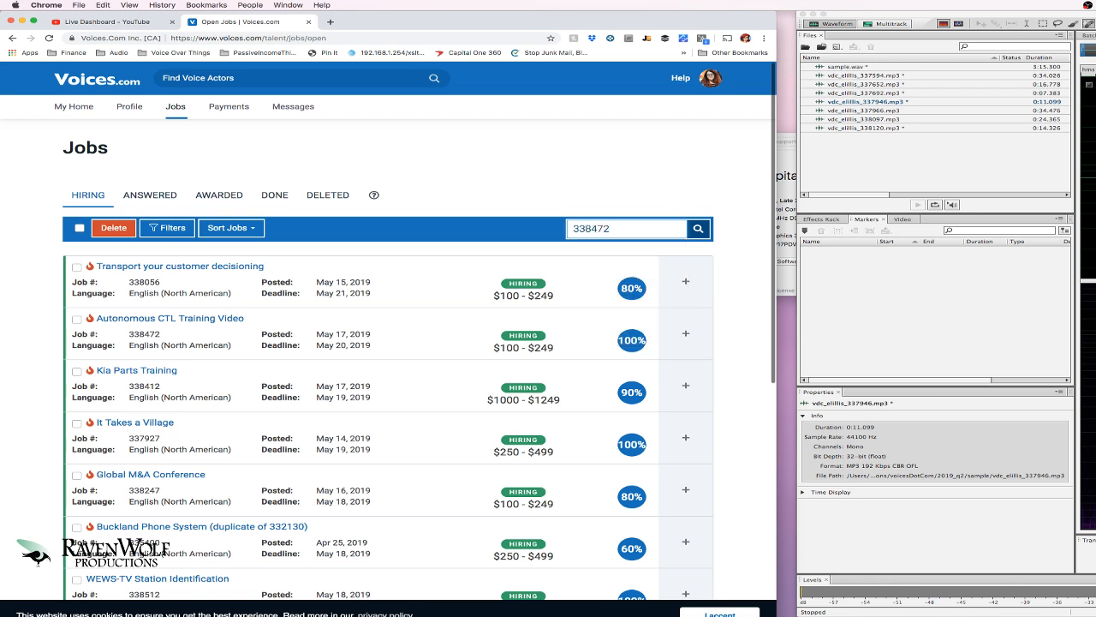
pyautogui.press('Return')
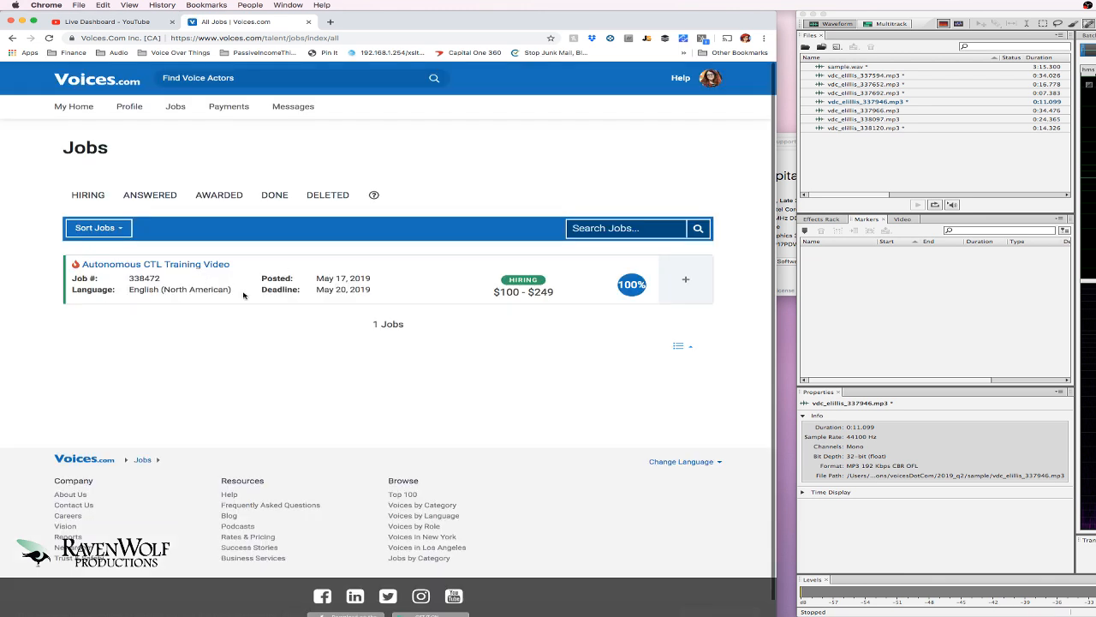
# Reply to job 338472 using the Explainer Video proposal template.
pyautogui.click(687, 280)
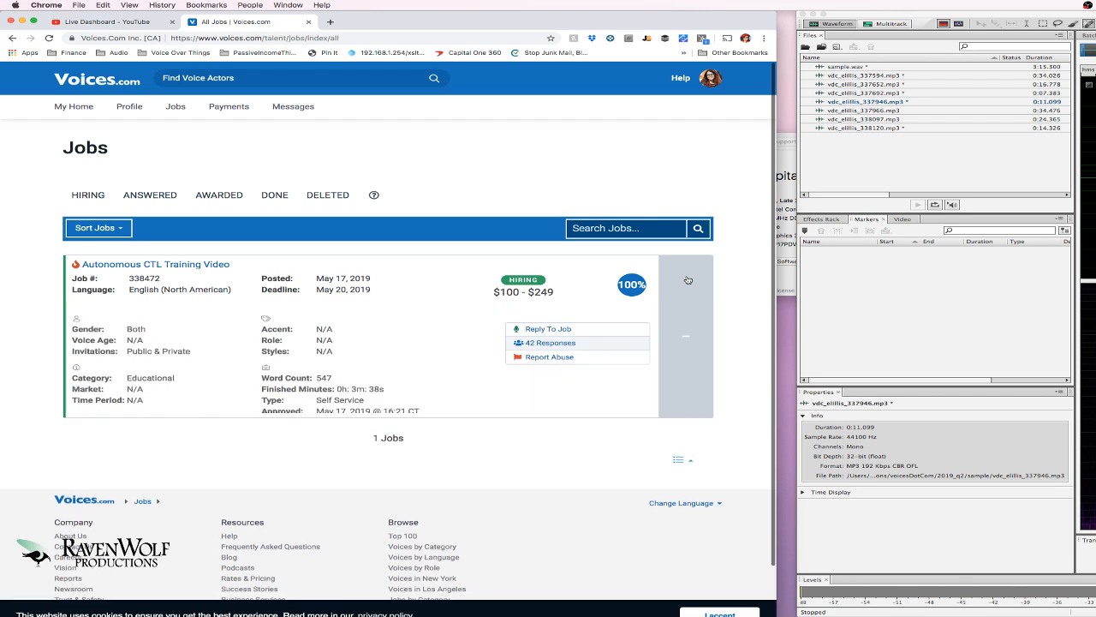
pyautogui.click(559, 329)
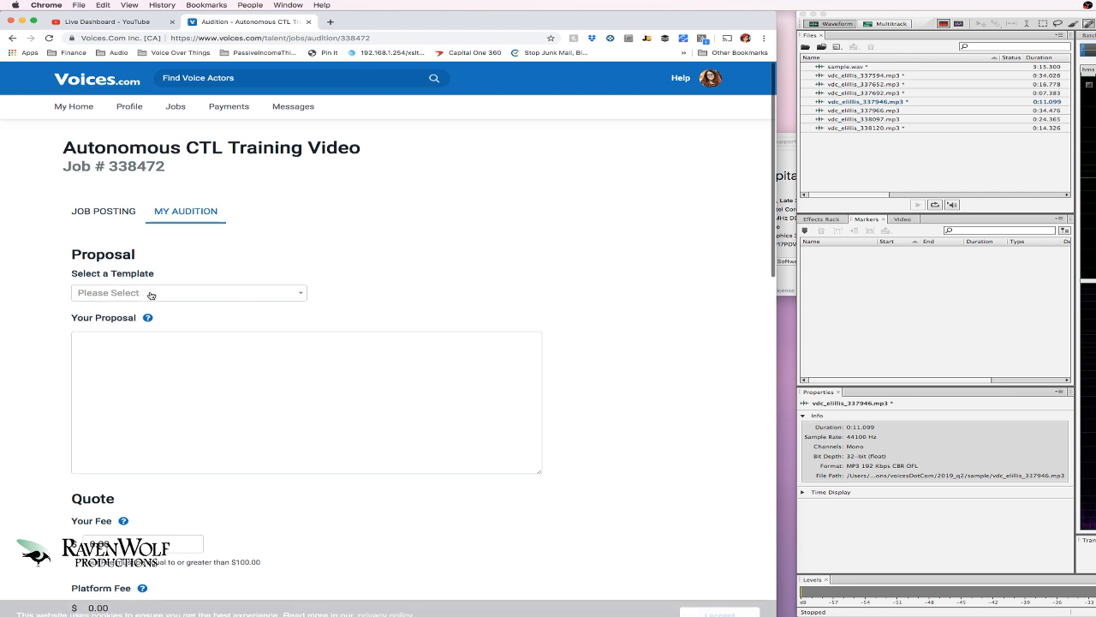
pyautogui.click(150, 293)
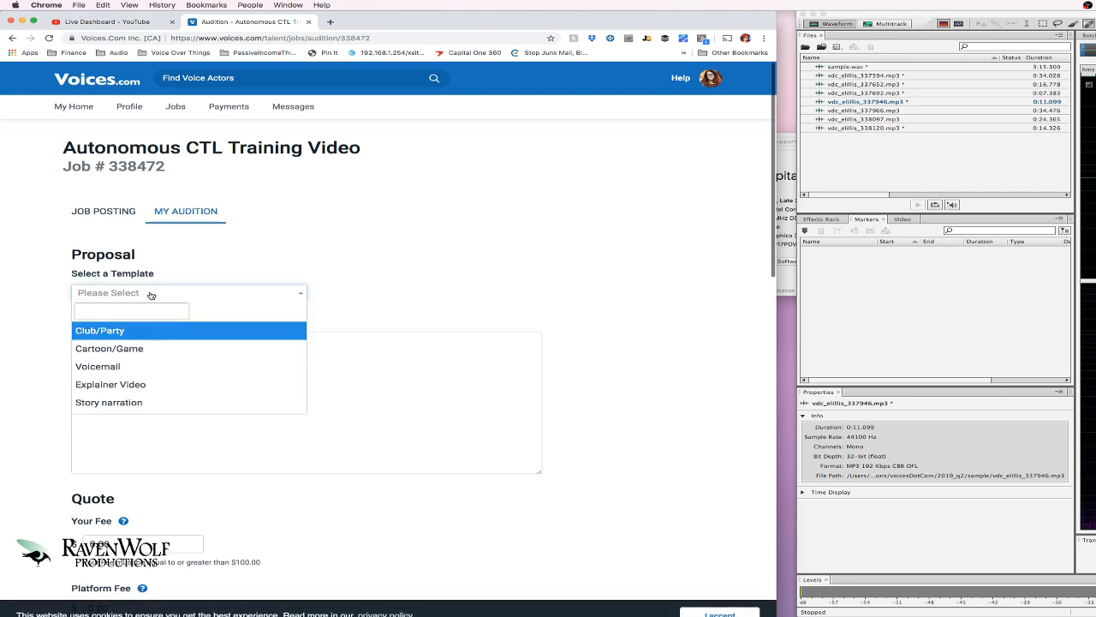
pyautogui.click(132, 385)
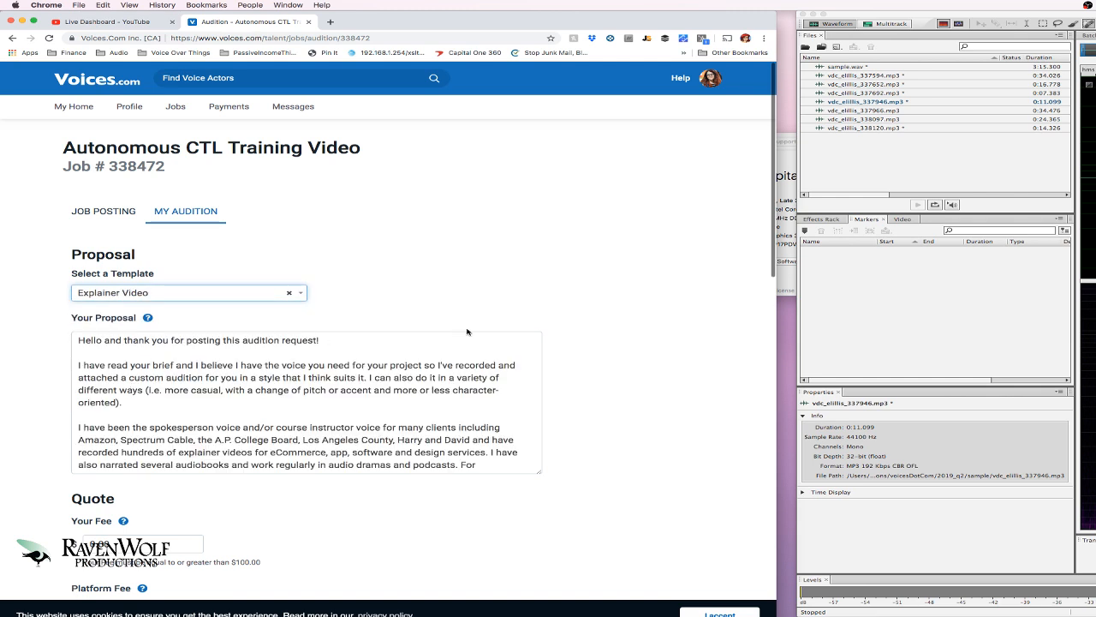
# Attach vdc_elllis_338361.mp3 as the audition file, then close the audition tab.
pyautogui.scroll(-10, 467, 332)
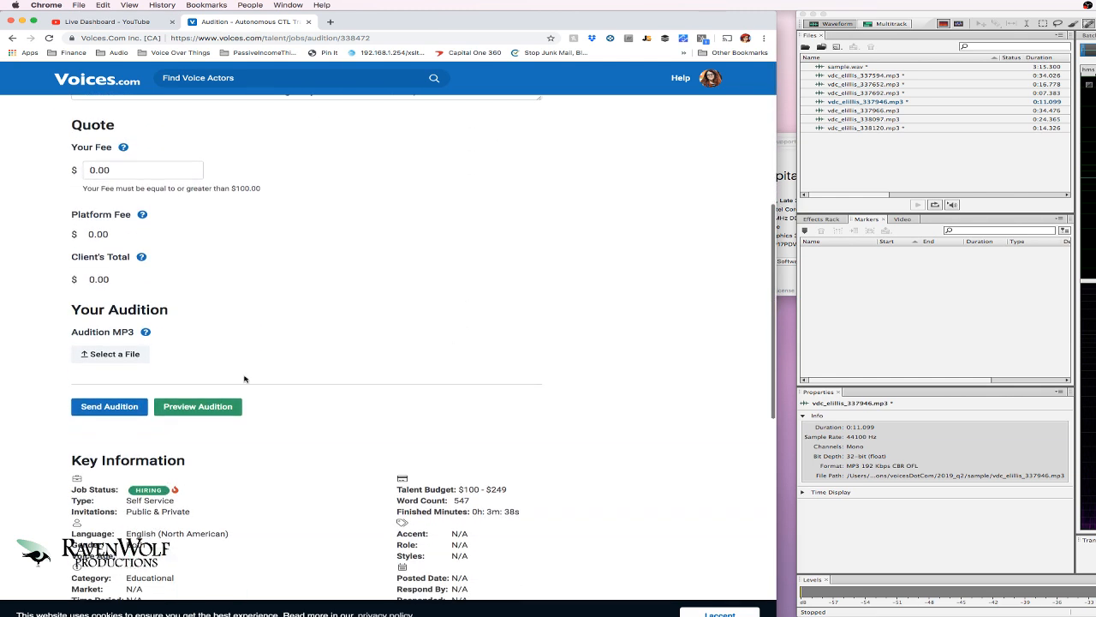
pyautogui.click(100, 357)
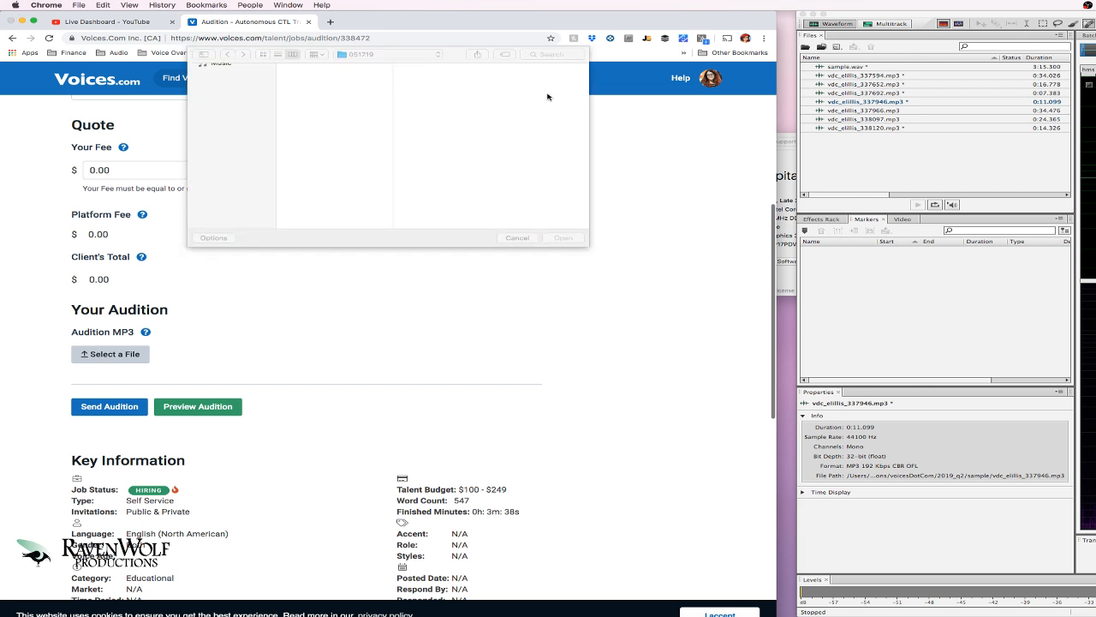
pyautogui.click(340, 95)
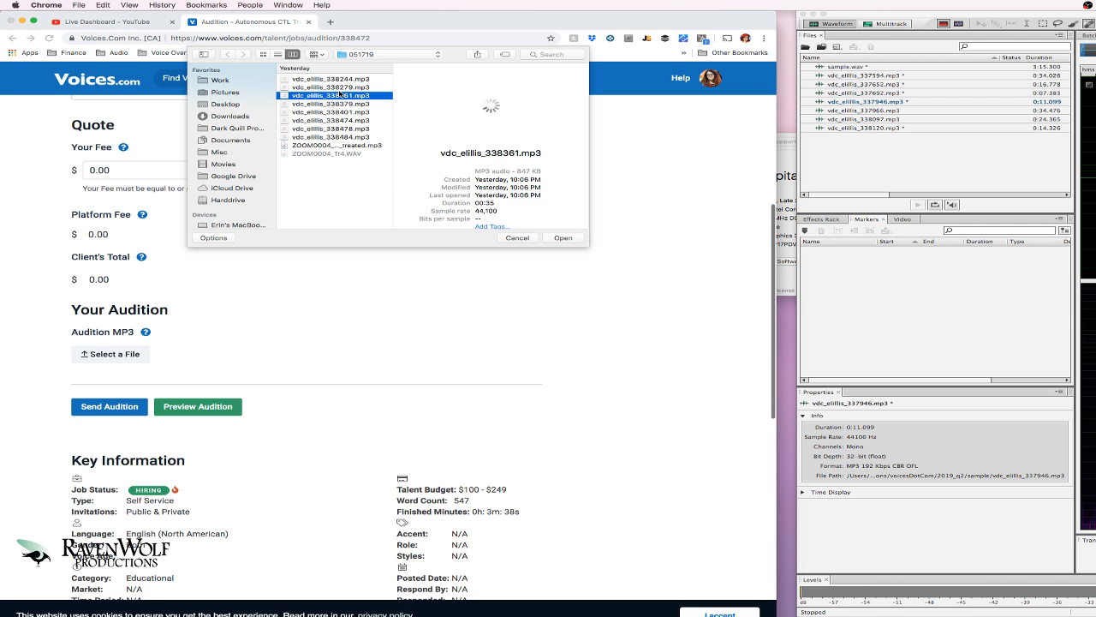
pyautogui.click(571, 240)
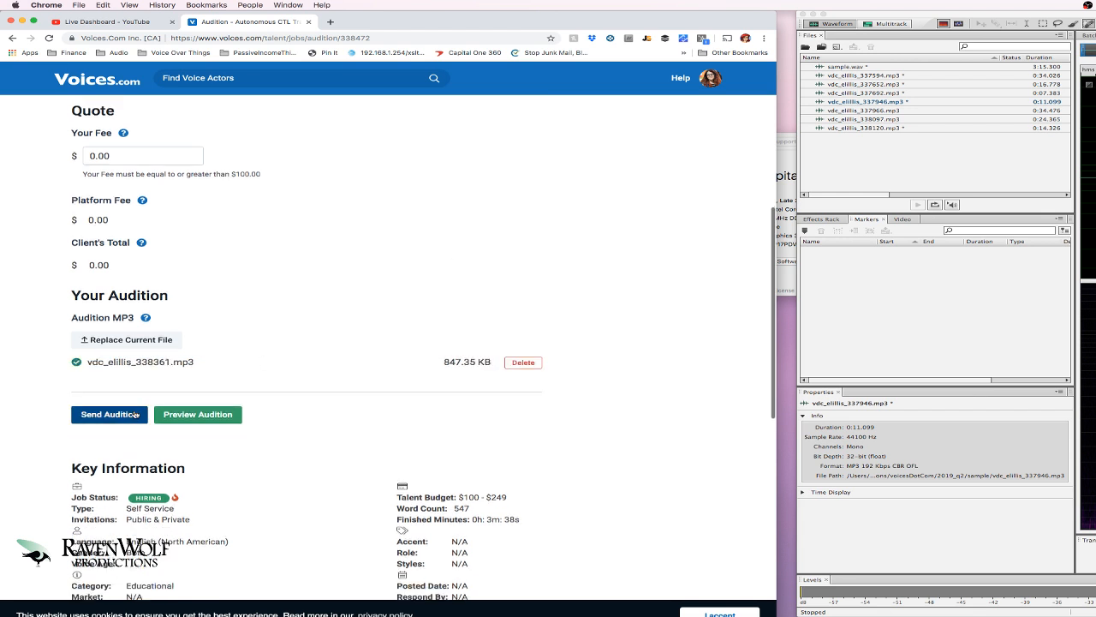
pyautogui.click(308, 23)
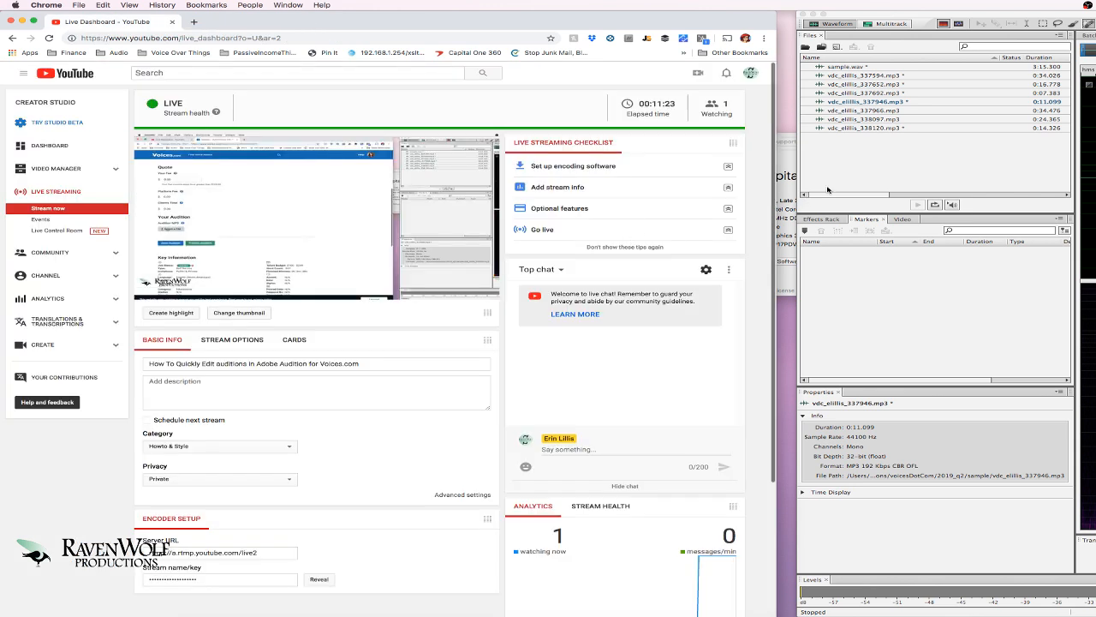
# Bring Audition forward and widen it across the browser, showing trimmed take 337946 (0:11.099).
pyautogui.click(801, 178)
pyautogui.moveTo(798, 181); pyautogui.dragTo(2, 129)
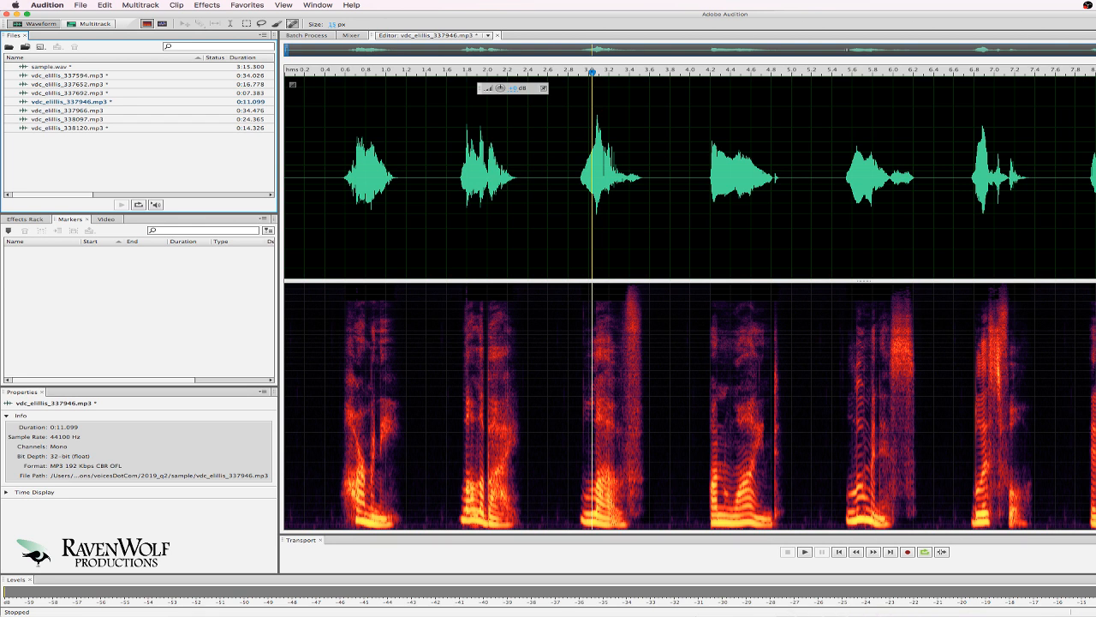
# Restore the minimized OBS 23.1.0 window and choose Stop Streaming on the live stream.
pyautogui.click(1091, 613)
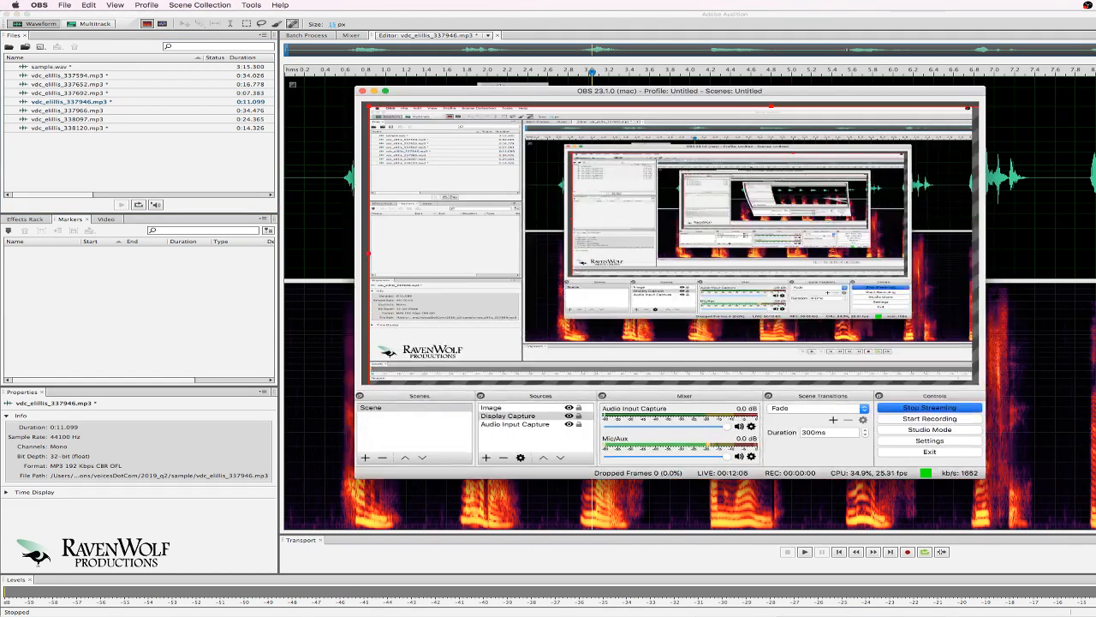
pyautogui.click(930, 408)
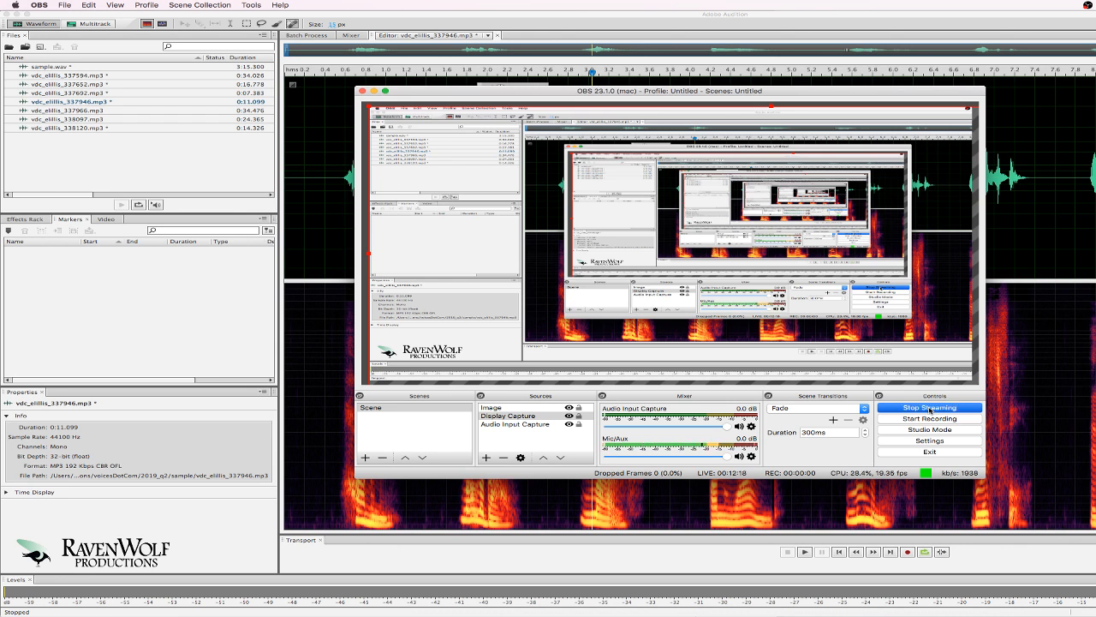